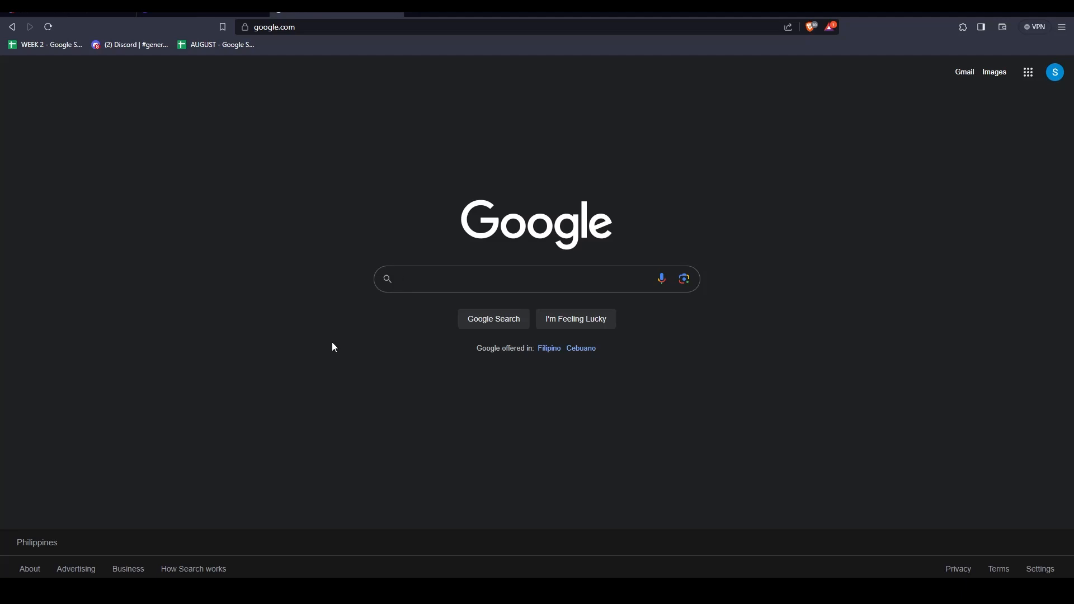
Go to google.com/business and start managing a free Business Profile.
click(318, 26)
text(business)
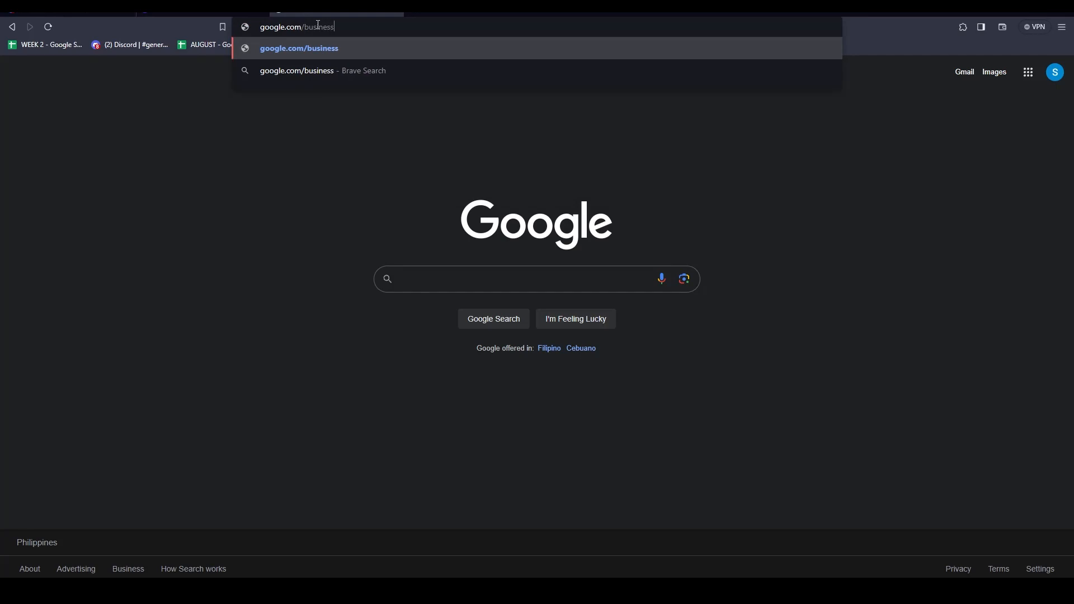
key(Return)
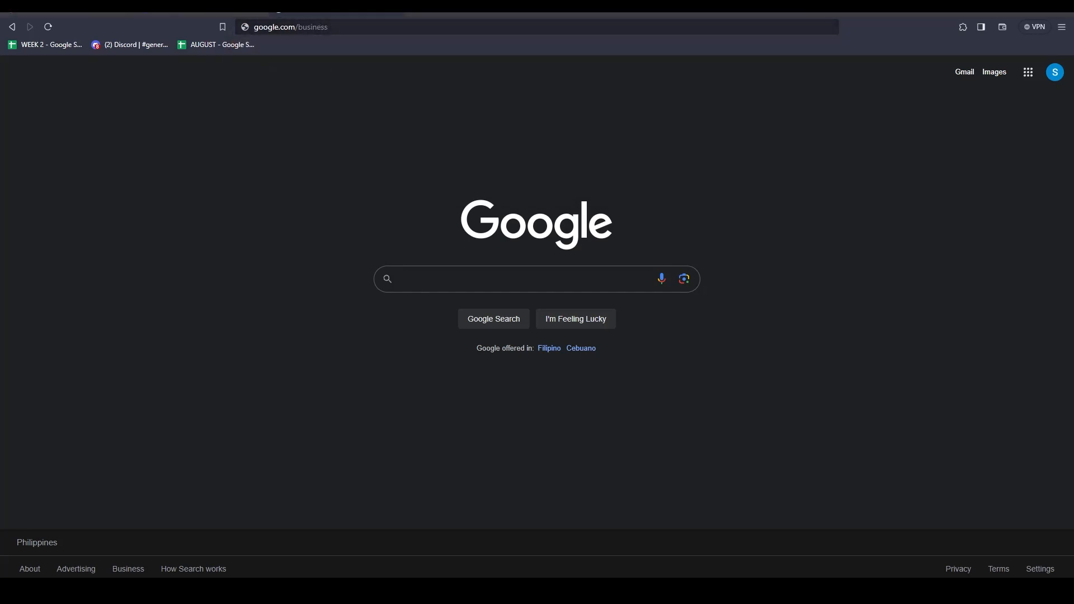
click(318, 24)
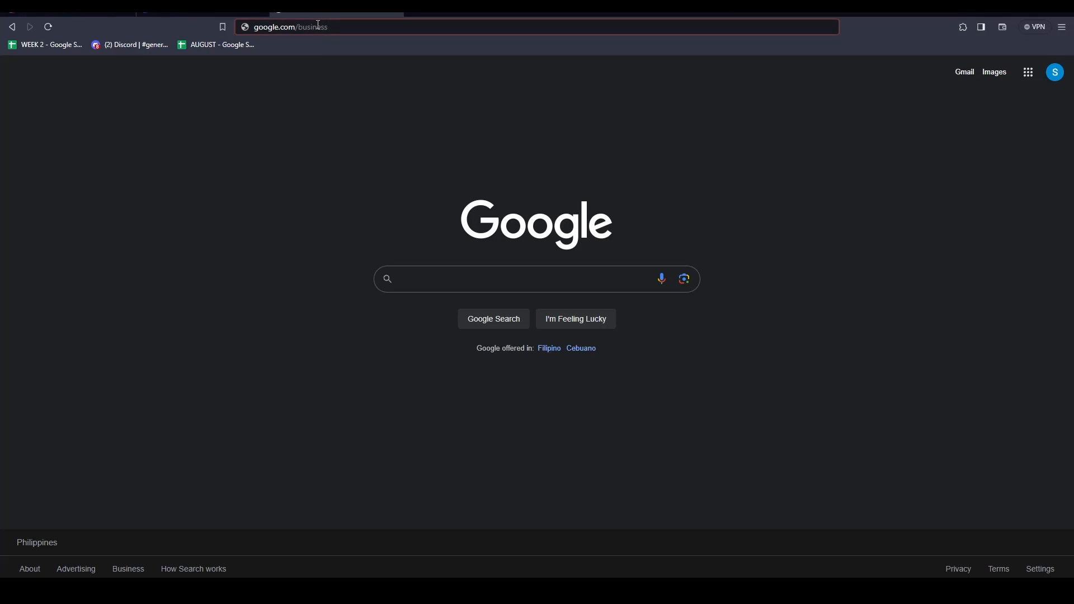
key(Return)
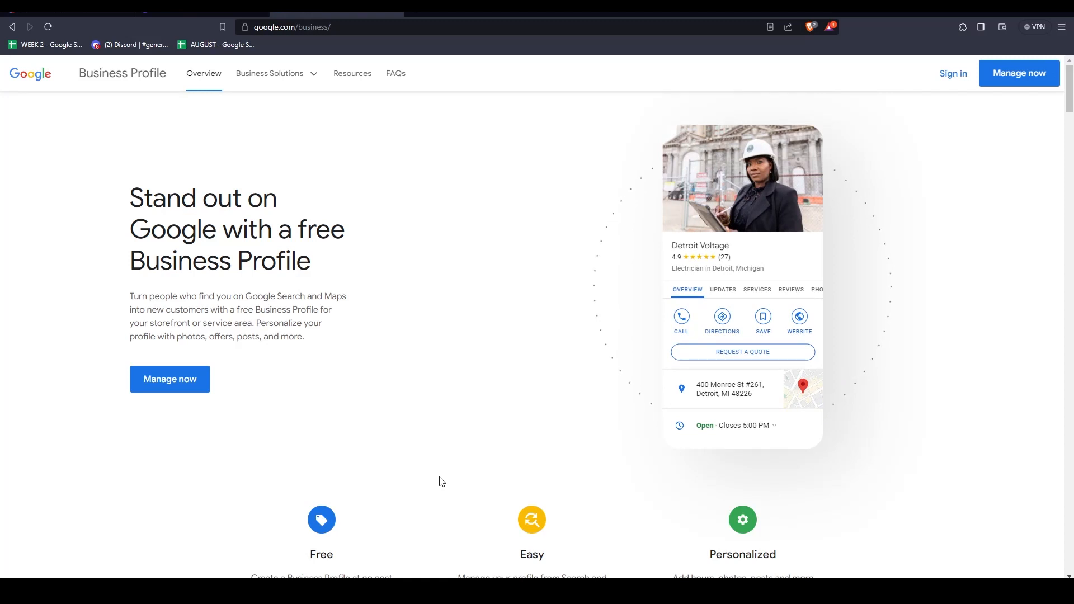
click(171, 381)
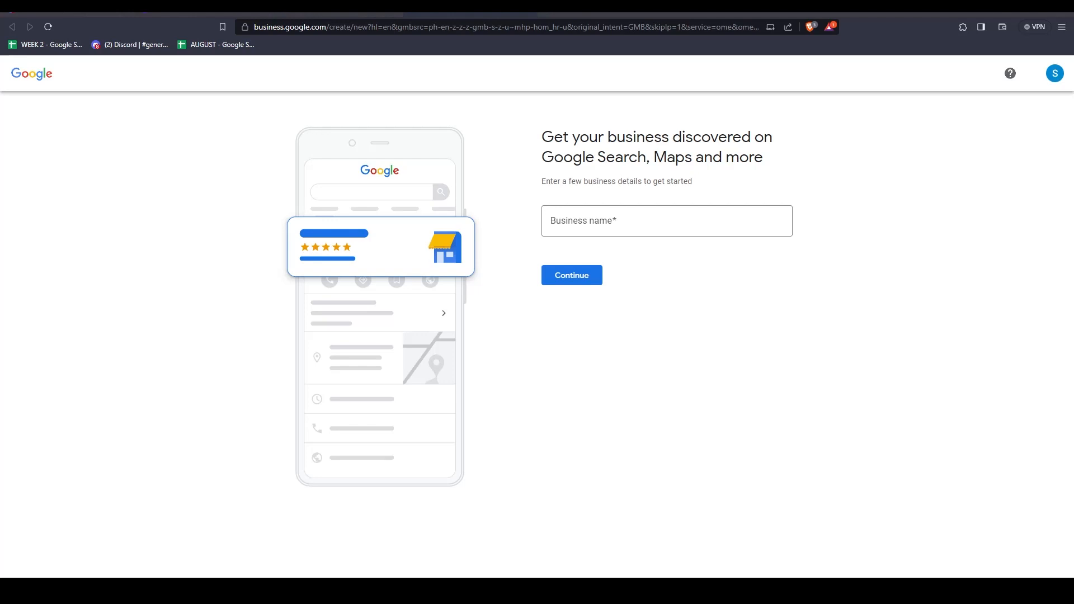
Enter "Tutorial in the Boxx" as the business name and continue to the business type choice.
click(594, 224)
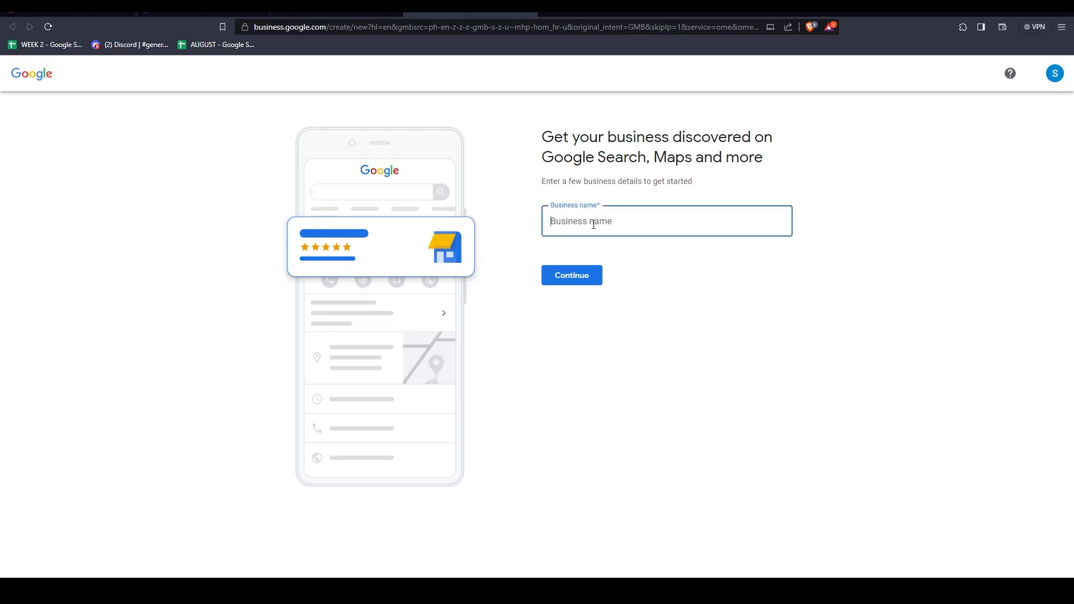
text(Tutorial)
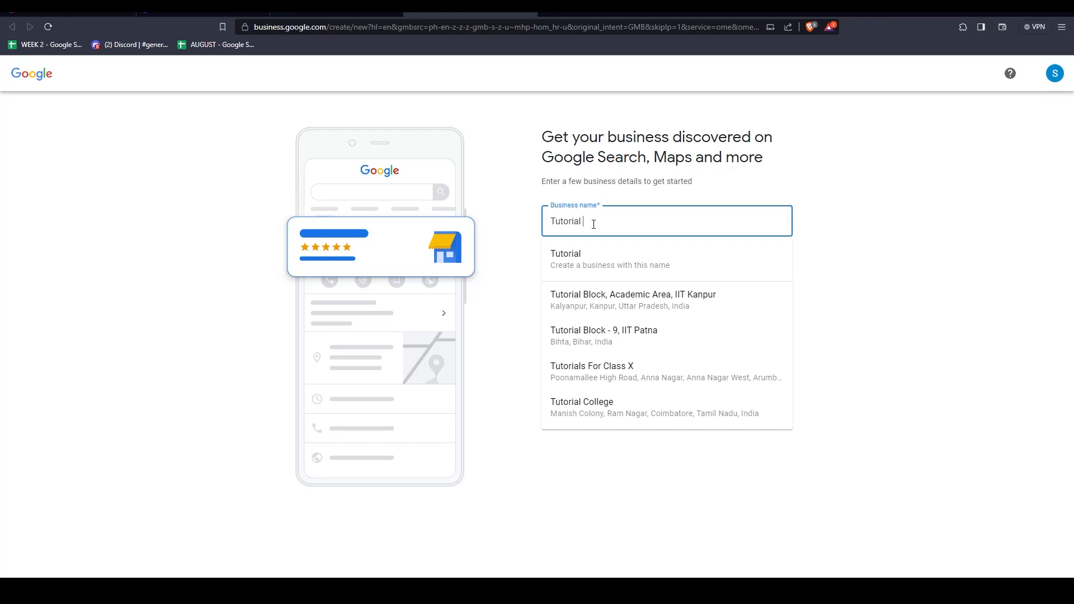
text(in the Boxx)
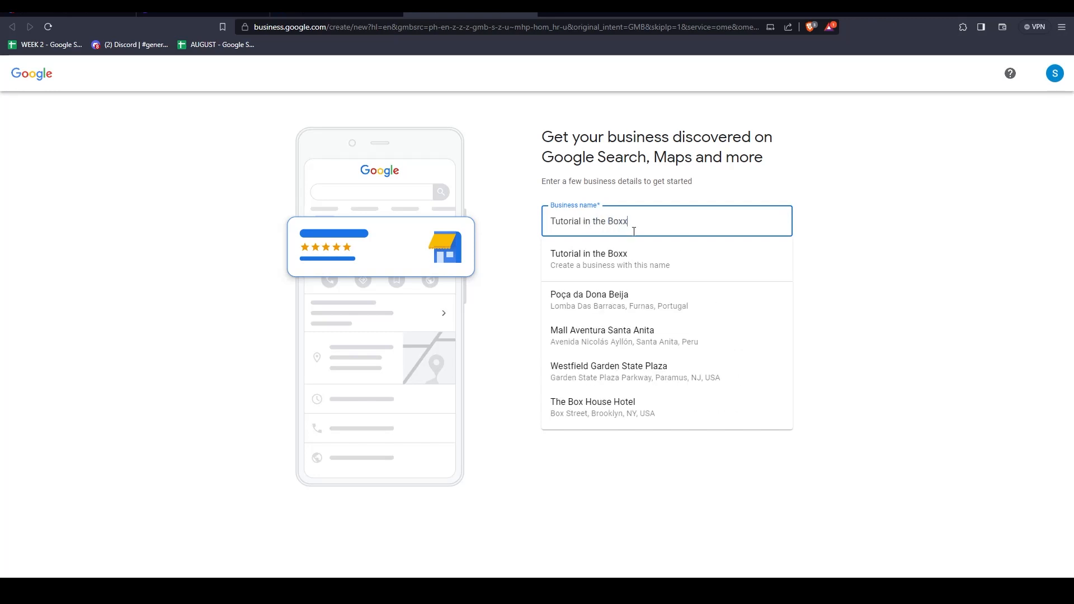
click(758, 276)
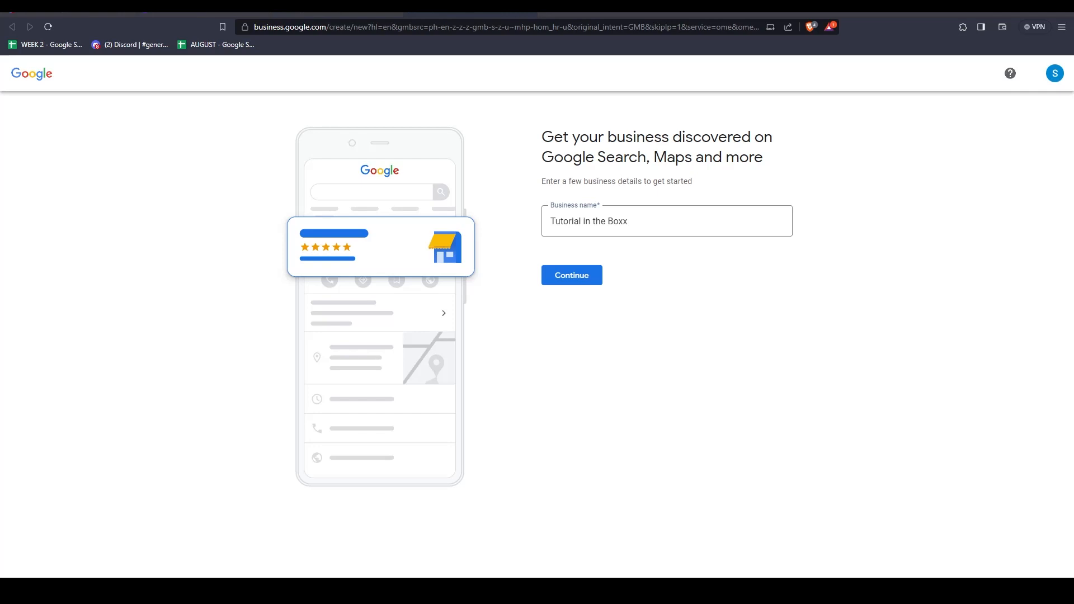
click(601, 277)
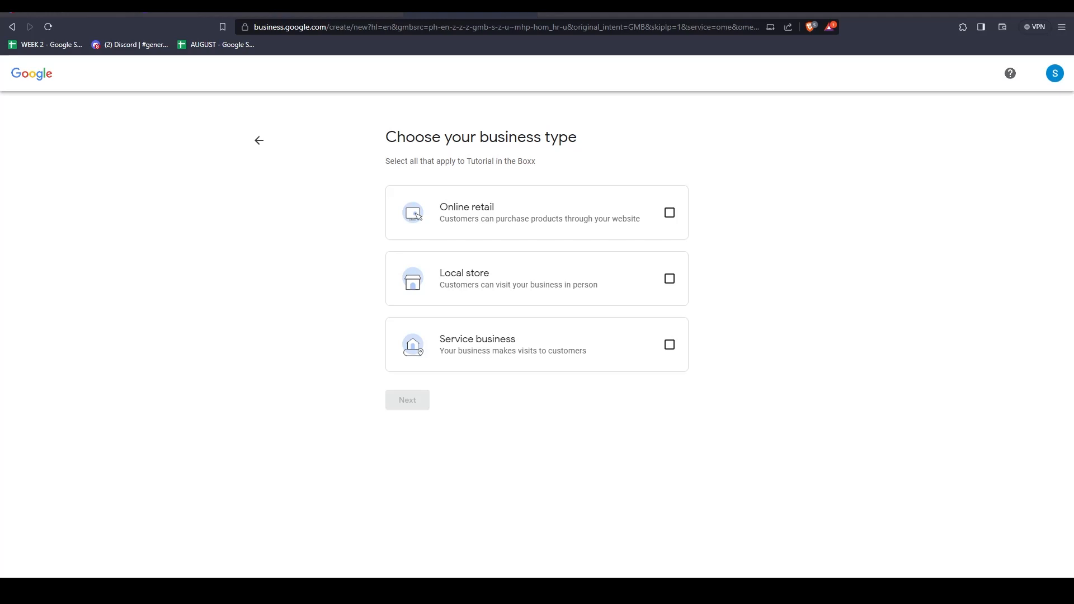
Choose Service business as the business type and set the business category to "Store equipment supplier".
click(582, 336)
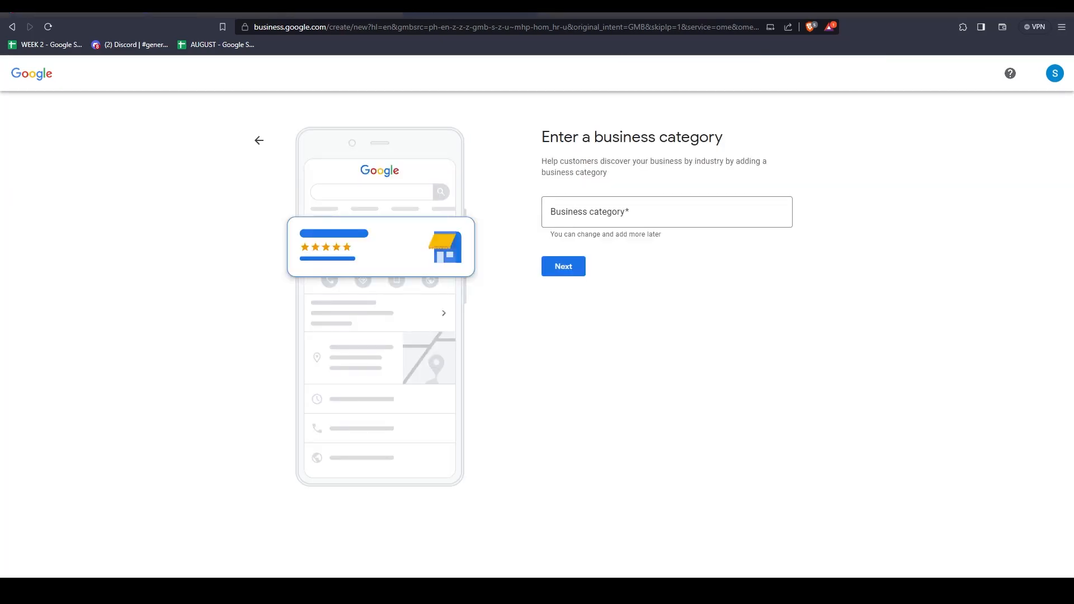
click(572, 210)
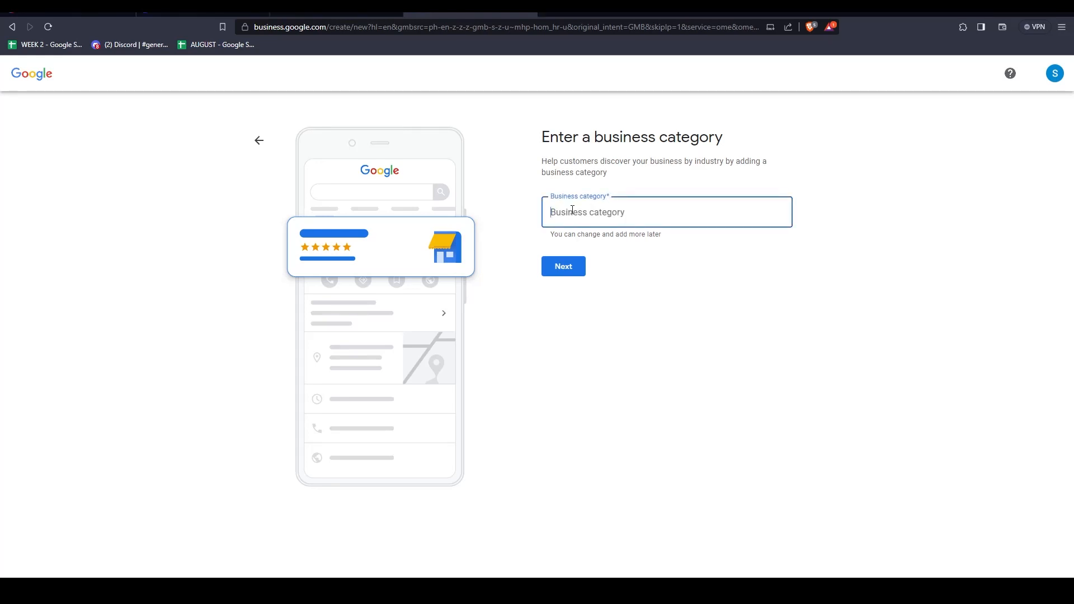
key(alt+Tab)
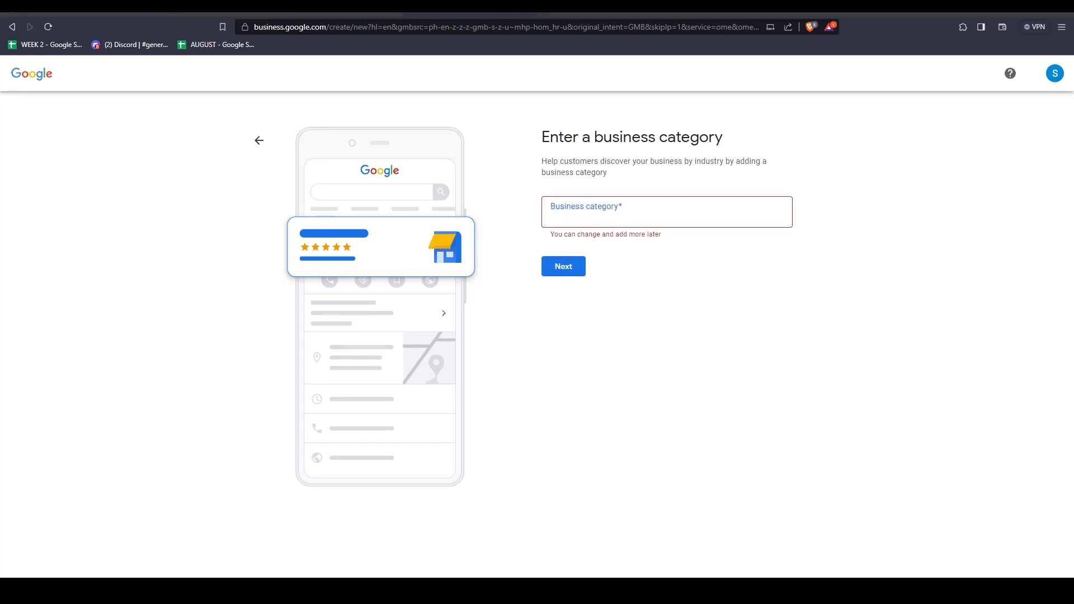
click(579, 212)
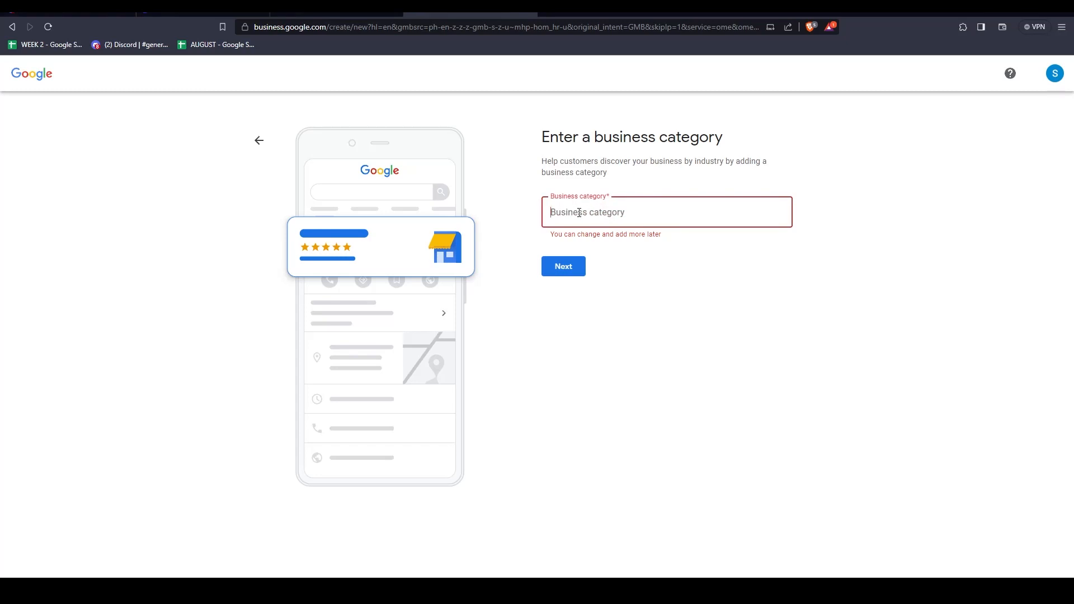
text(St)
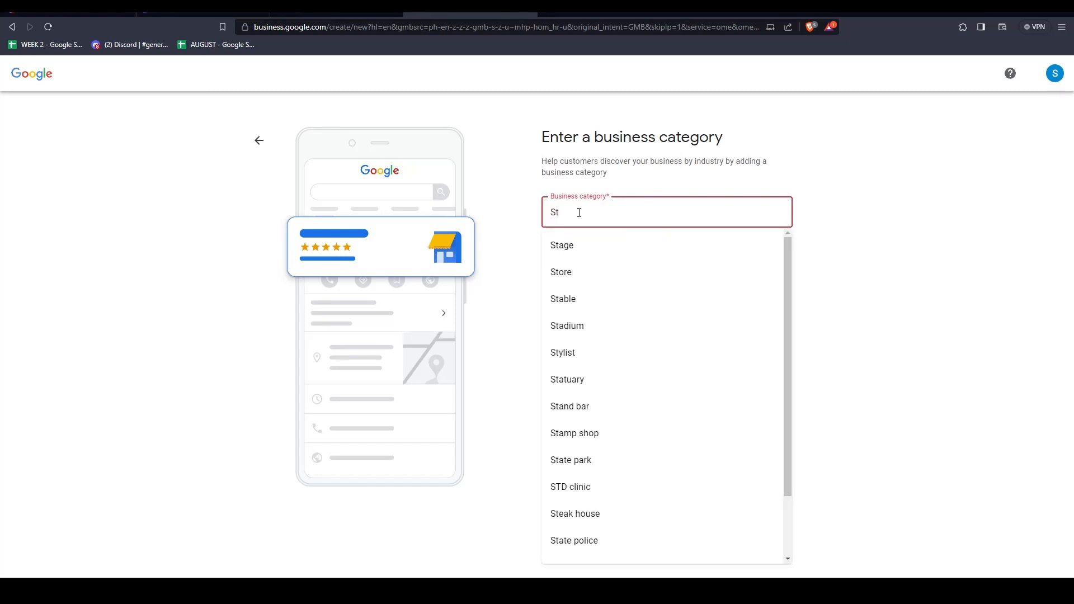
text(ore)
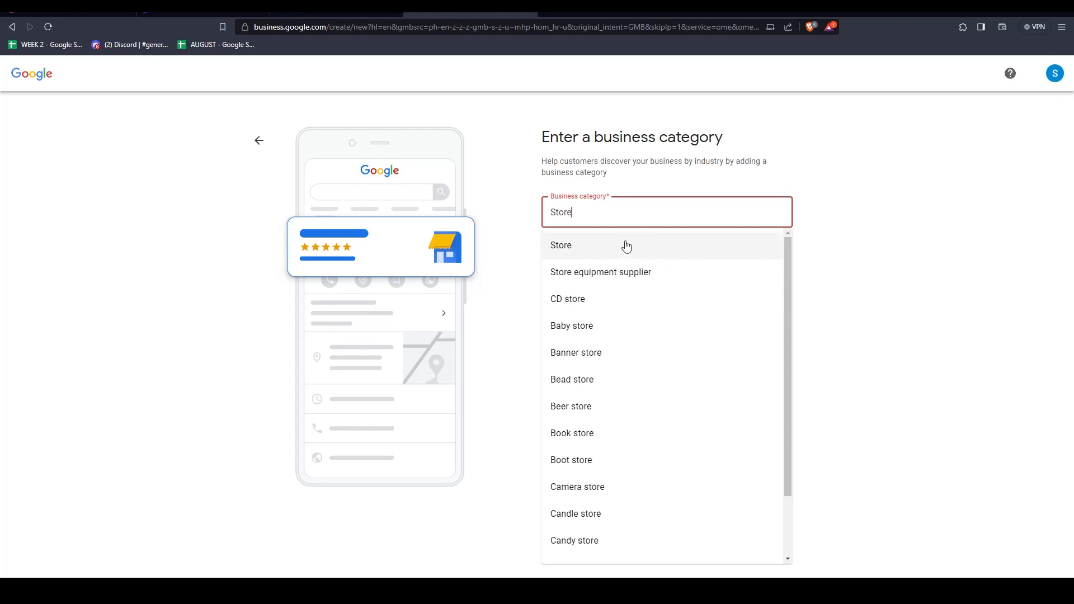
click(604, 272)
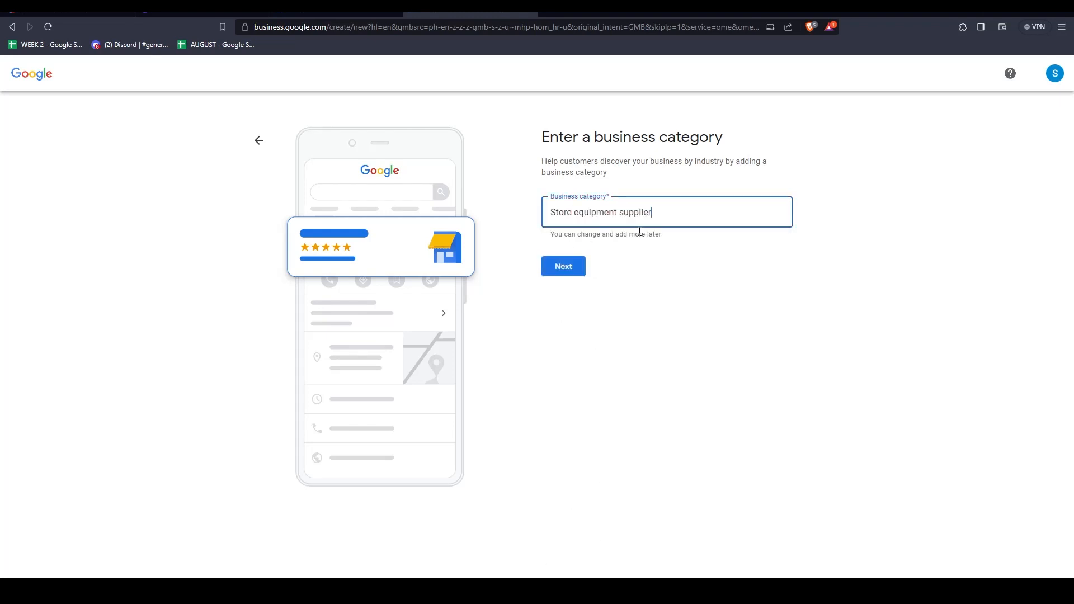
click(563, 274)
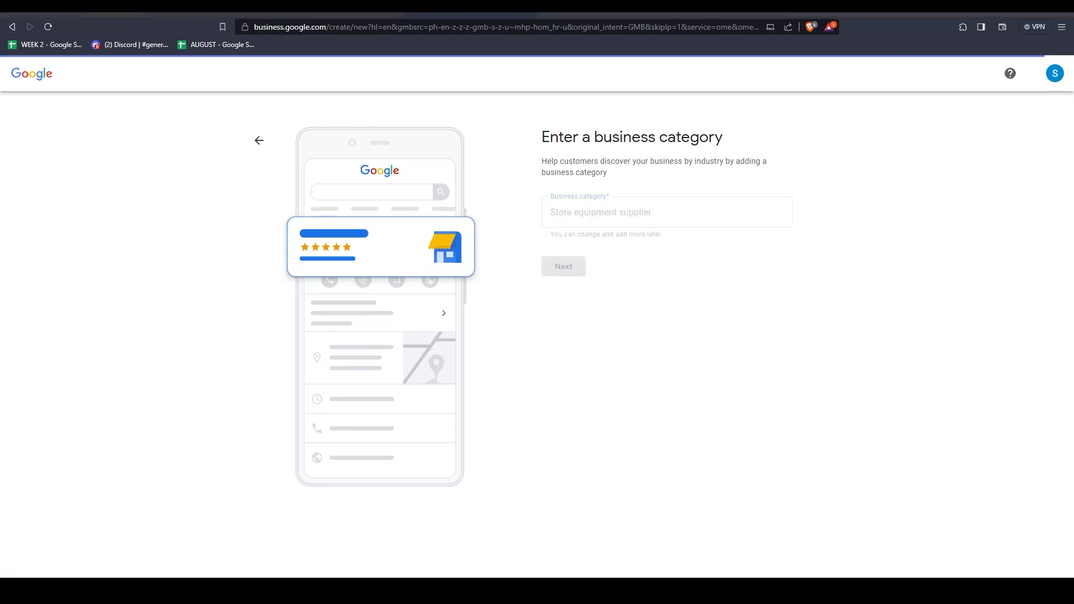
Add Canada as the area where customers are served and continue to the contact details.
click(592, 231)
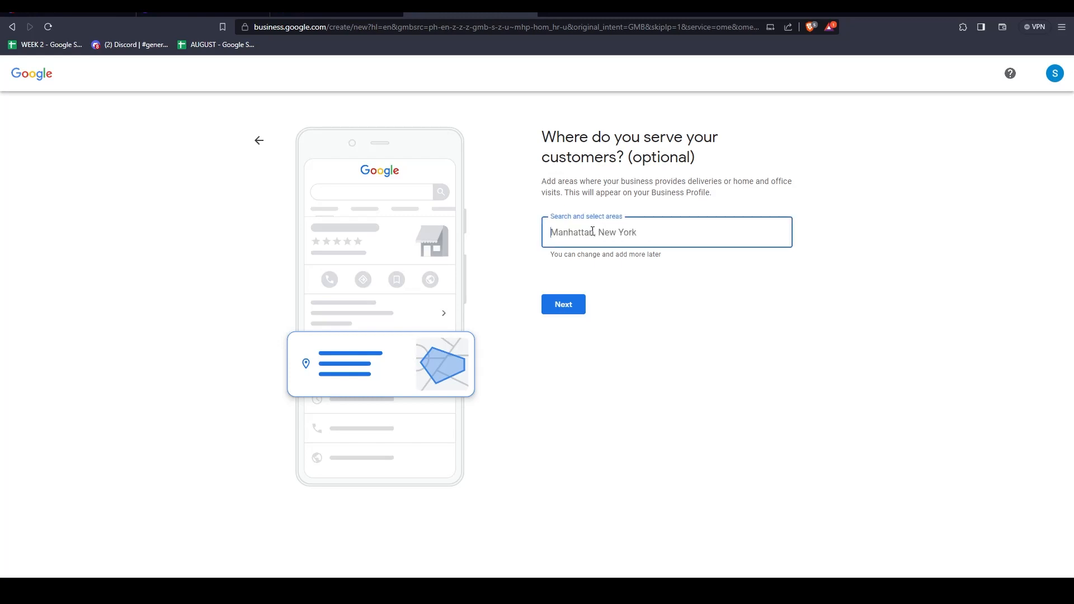
key(alt+Tab)
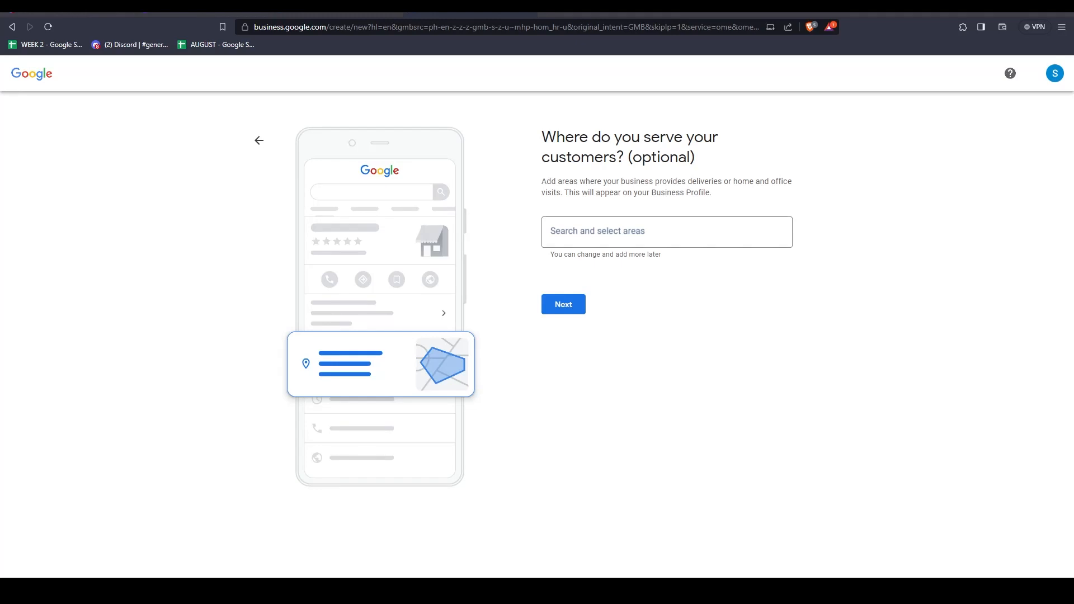
click(584, 234)
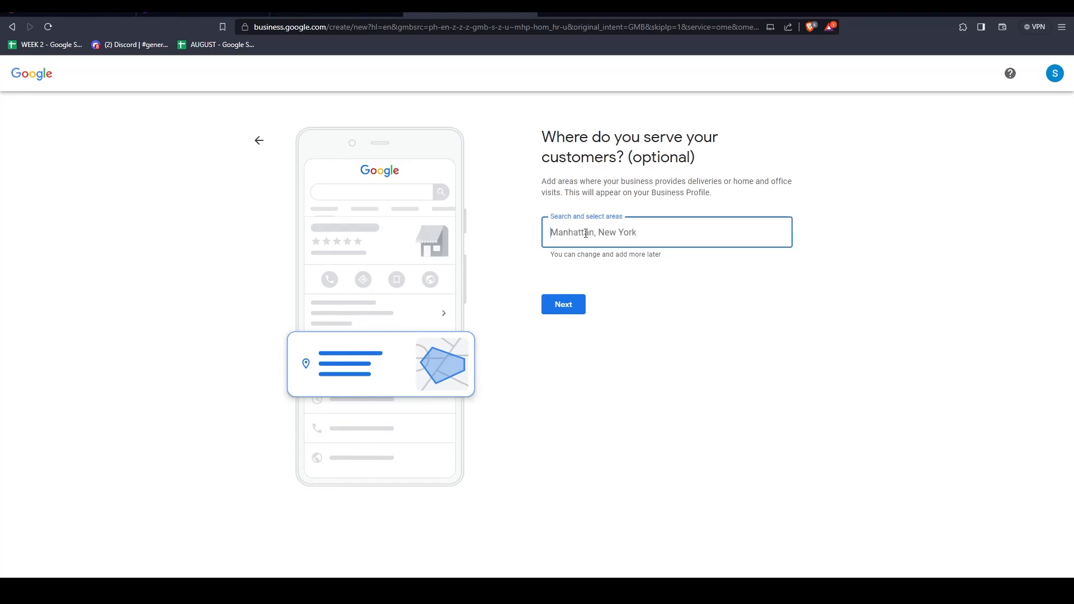
text(Cana)
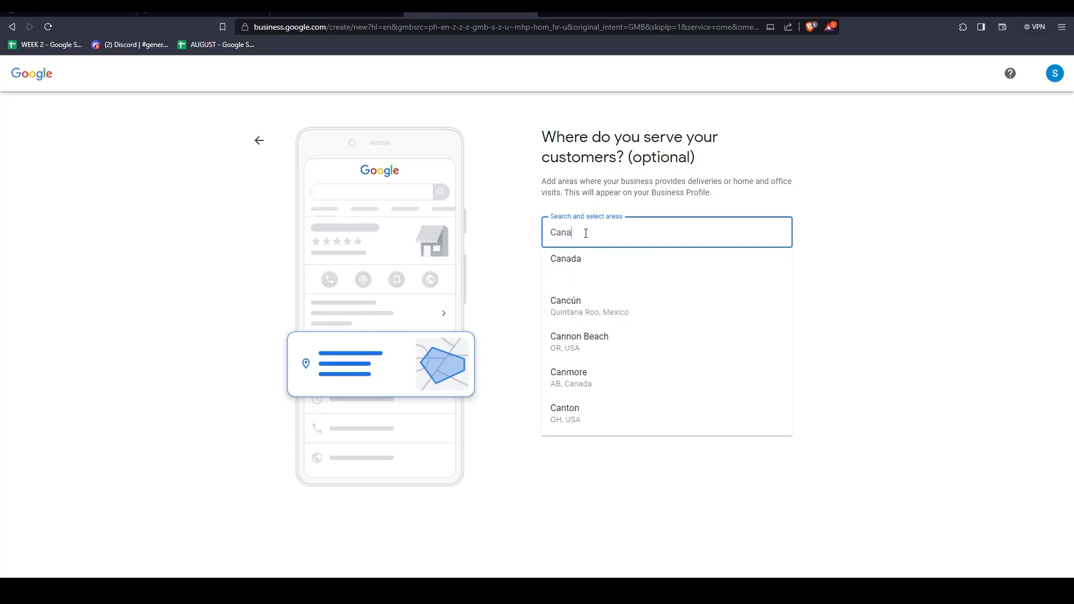
click(587, 262)
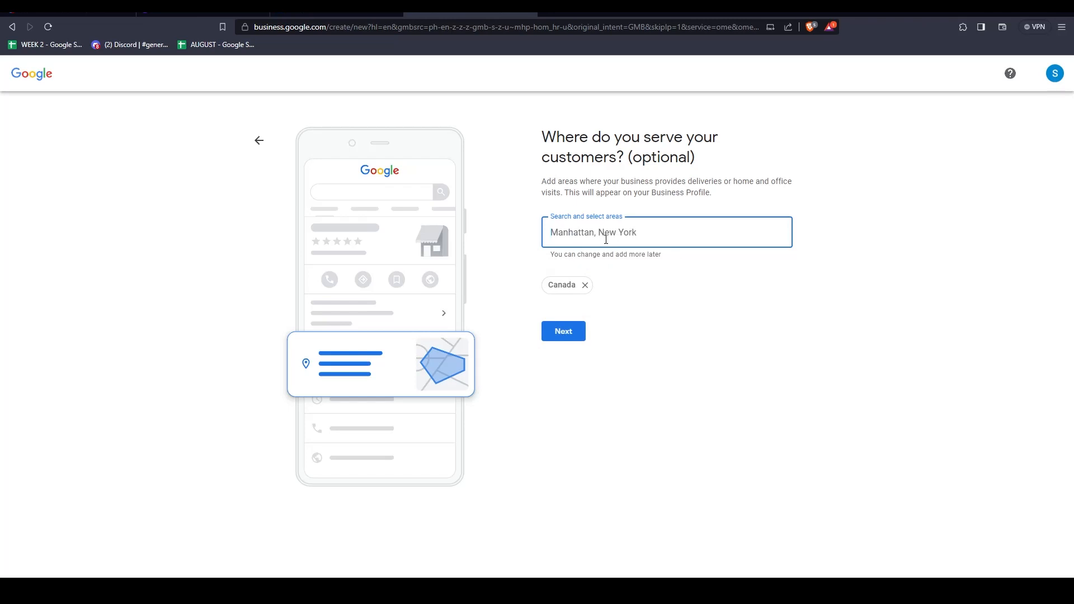
key(alt+Tab)
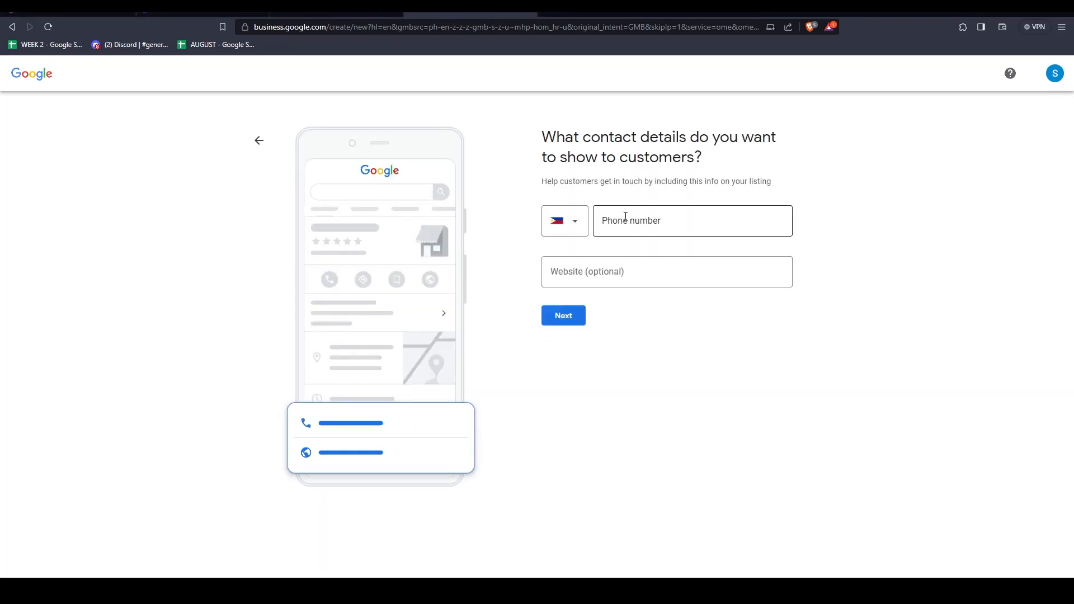
Enter the business phone number as the contact detail, leave the website empty, and continue.
click(641, 219)
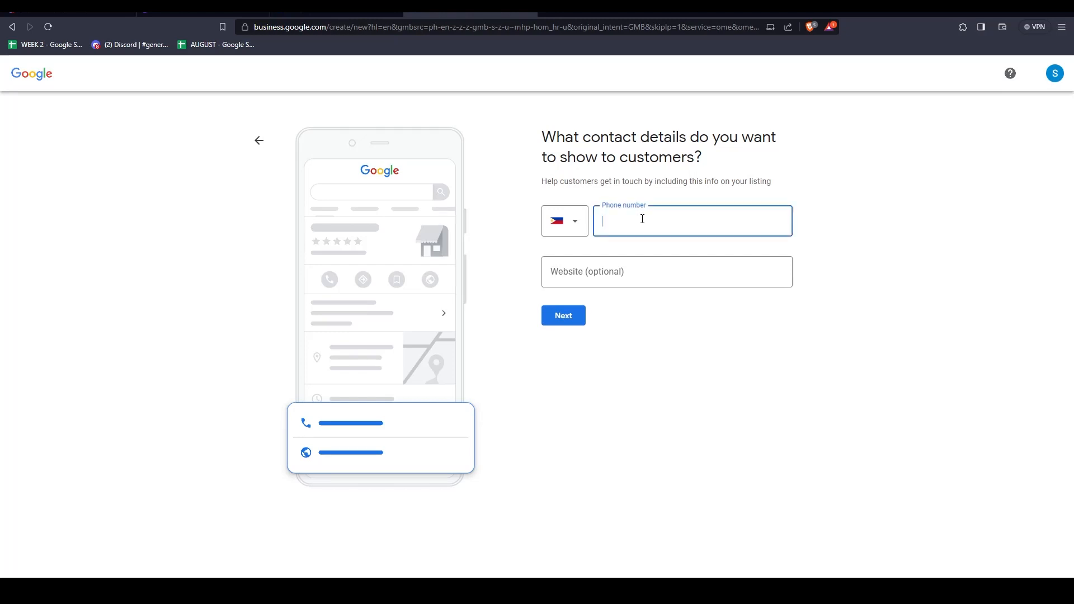
key(Return)
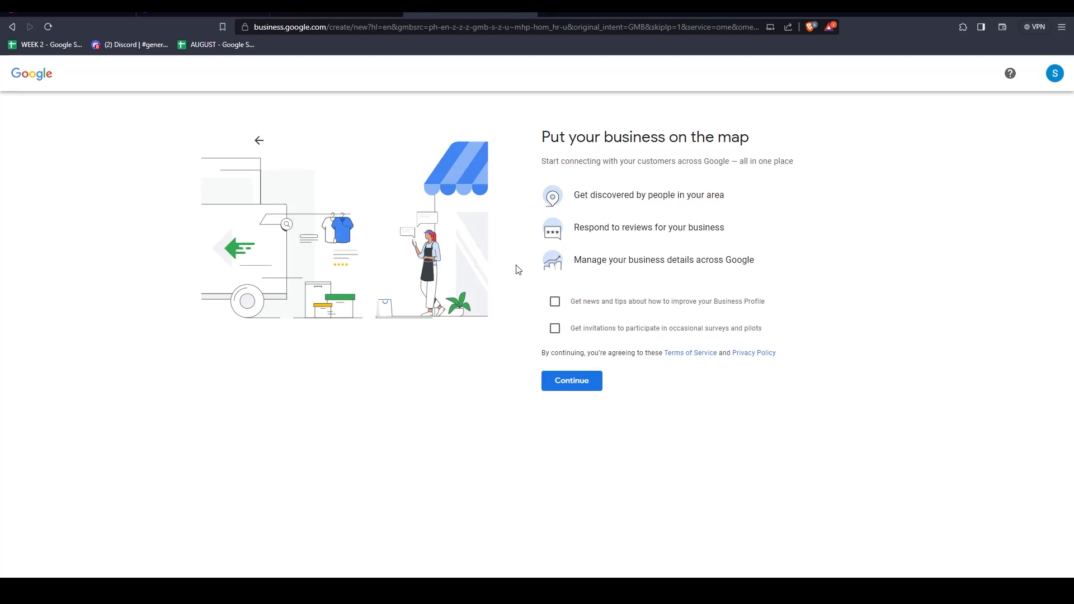
Opt in to Business Profile news and tips, leave survey and pilot invitations off, and continue.
click(555, 302)
click(565, 334)
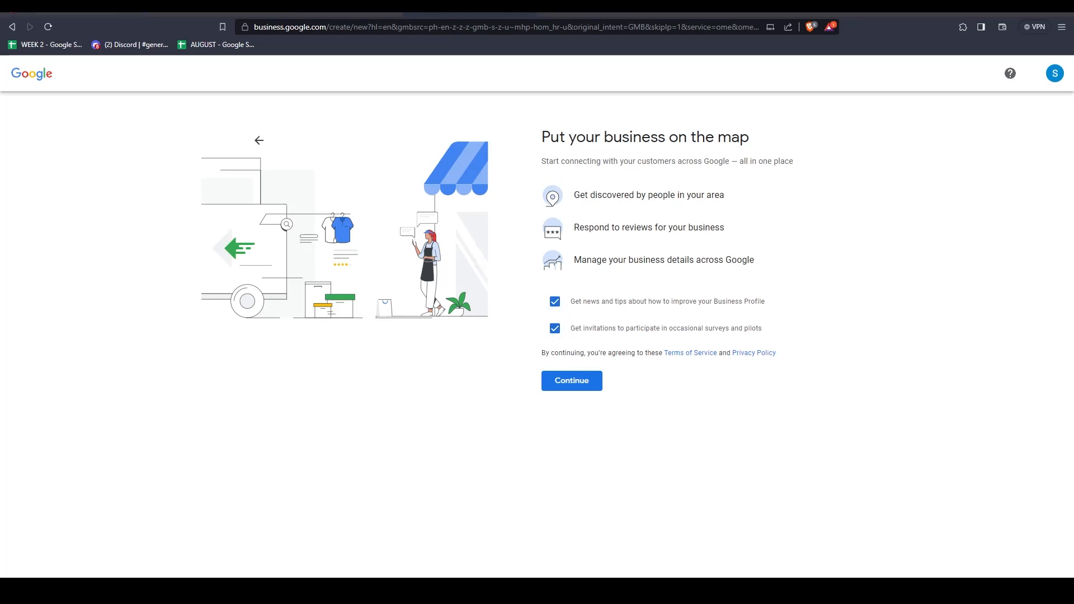
click(557, 333)
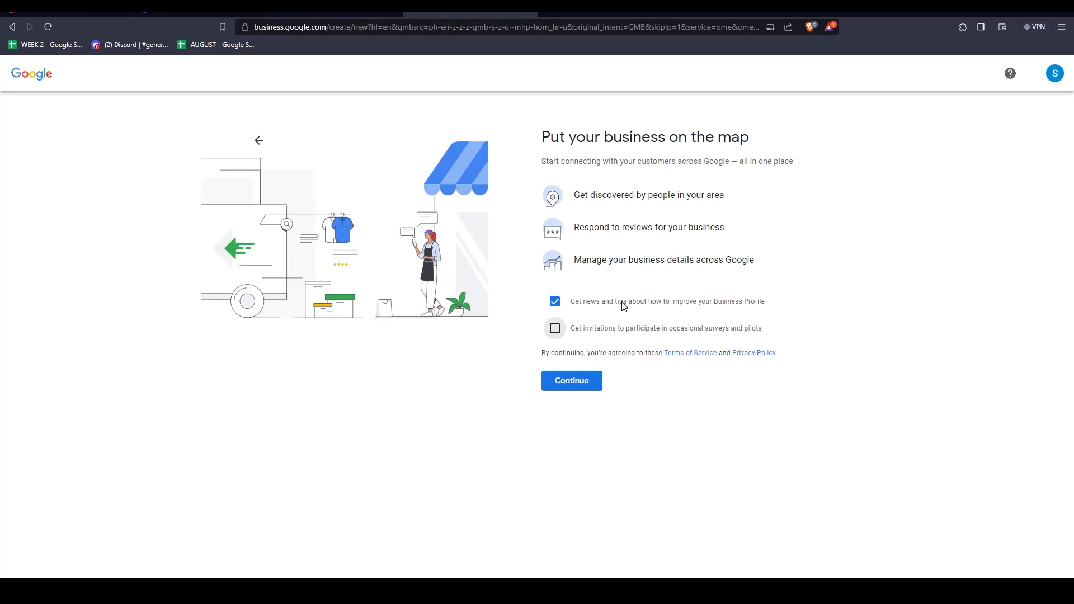
click(573, 382)
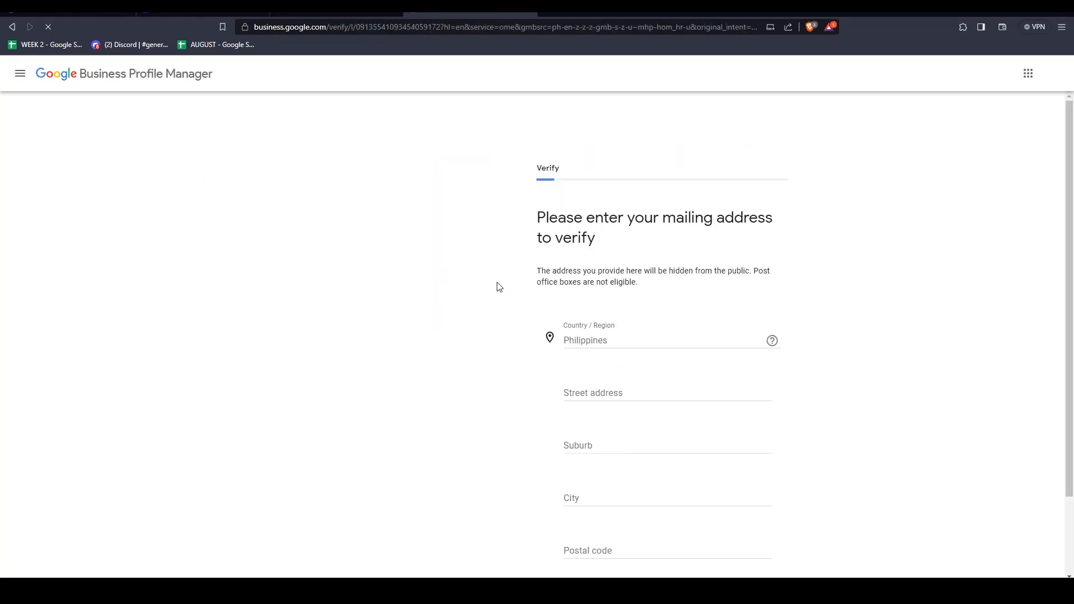
Skip entering the mailing address by choosing to verify the business later.
scroll(616, 274, down, 1)
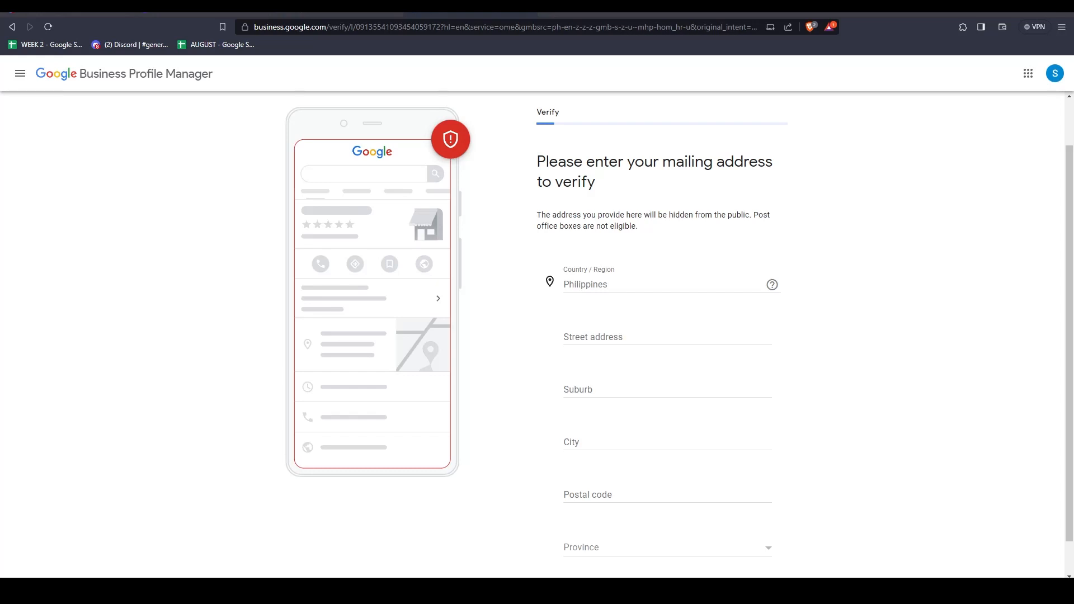
scroll(554, 261, down, 1)
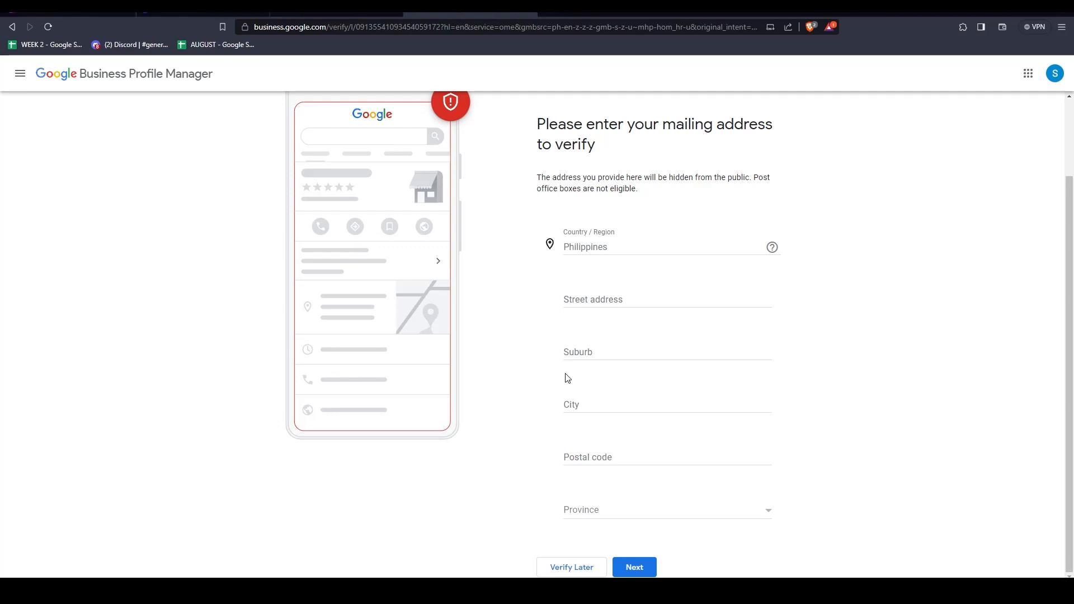
click(576, 569)
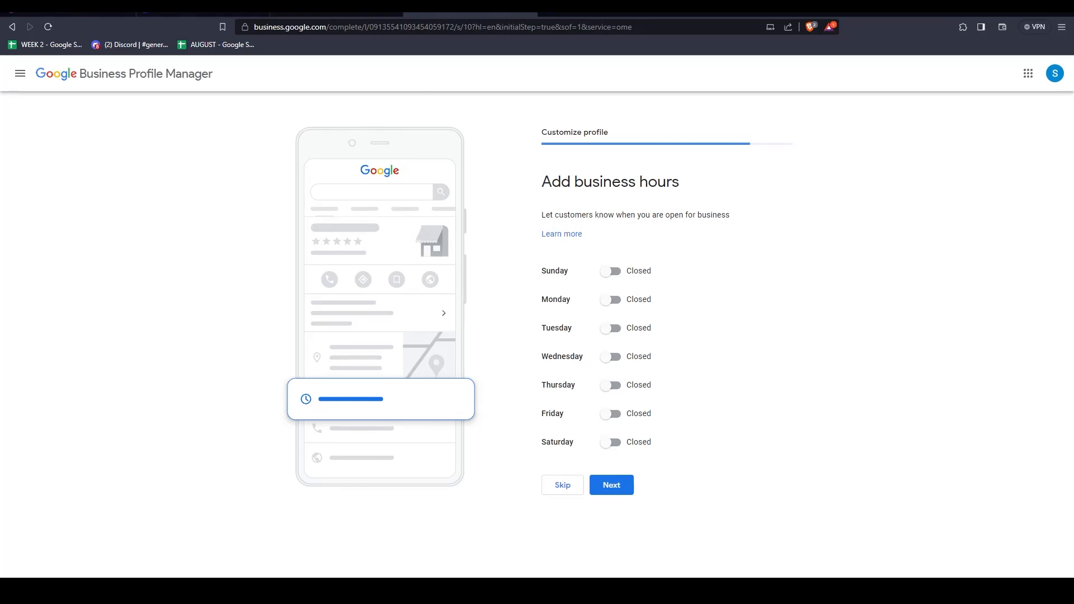
Mark Monday through Friday as open in the business hours.
click(617, 303)
click(618, 347)
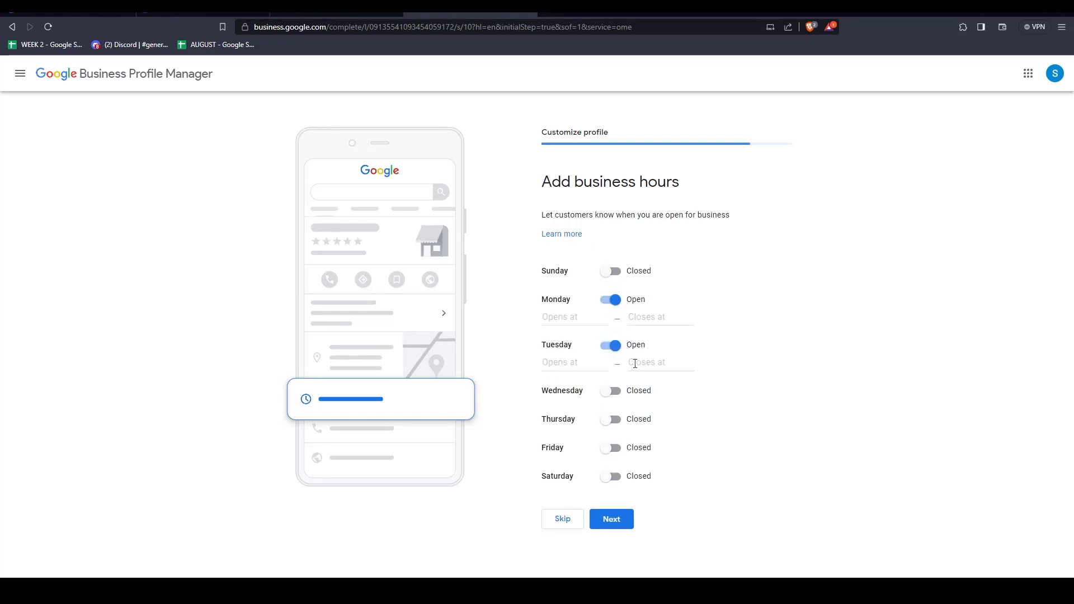
click(618, 397)
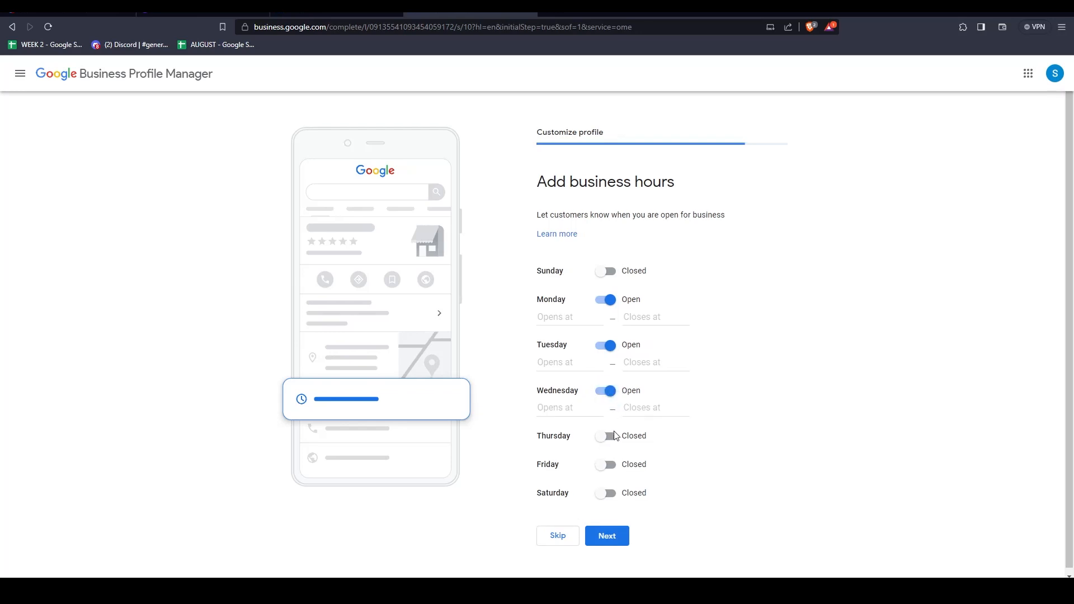
click(613, 436)
click(612, 483)
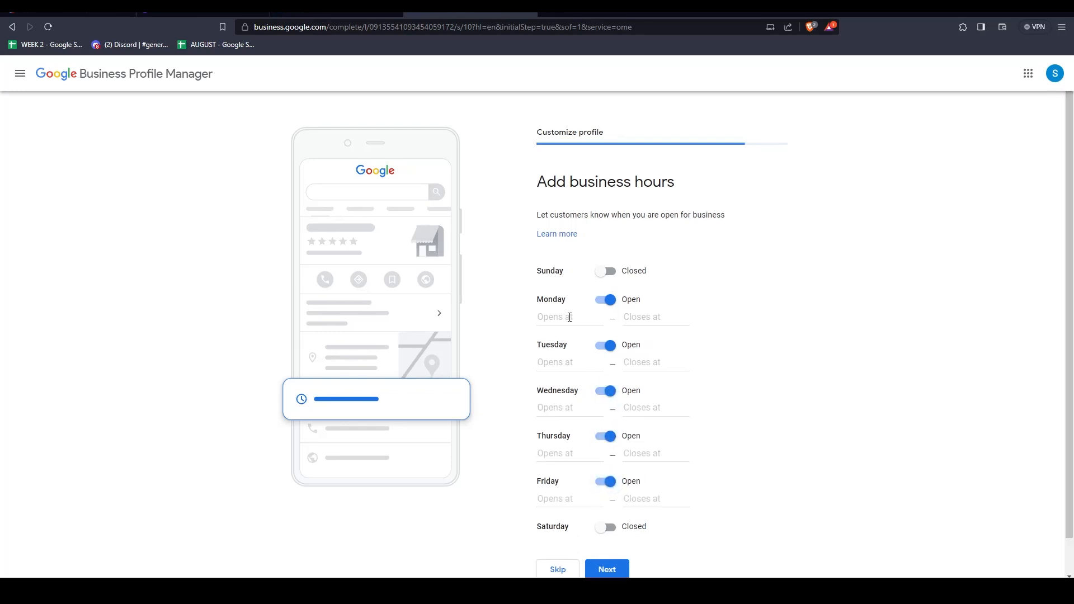
Set Monday's business hours to open at 8:00 AM and close at 6:00 AM.
click(569, 317)
scroll(567, 357, down, 5)
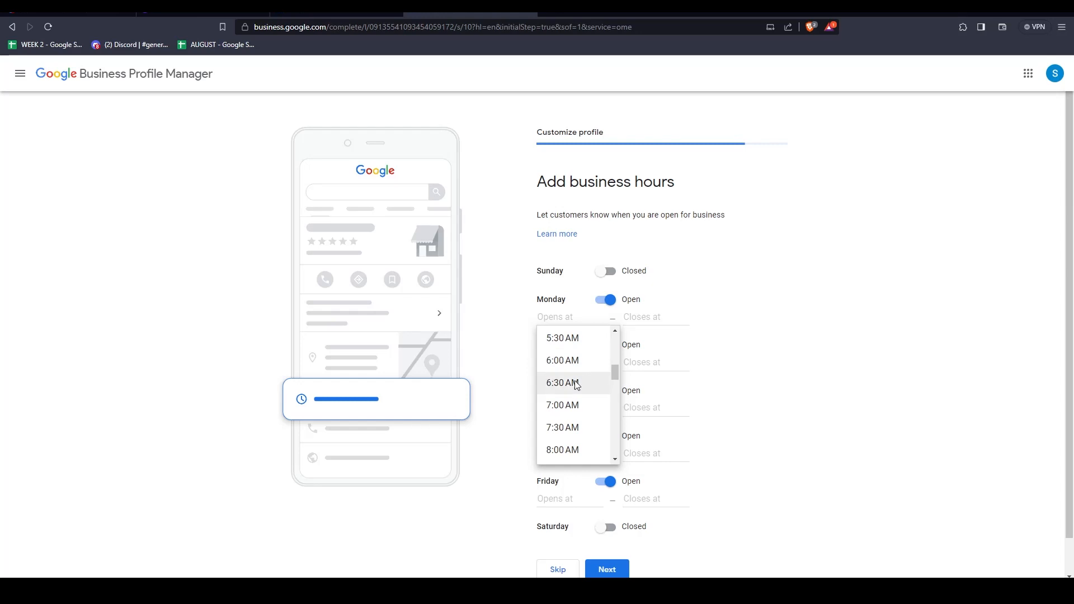
click(566, 450)
click(640, 317)
scroll(664, 410, down, 5)
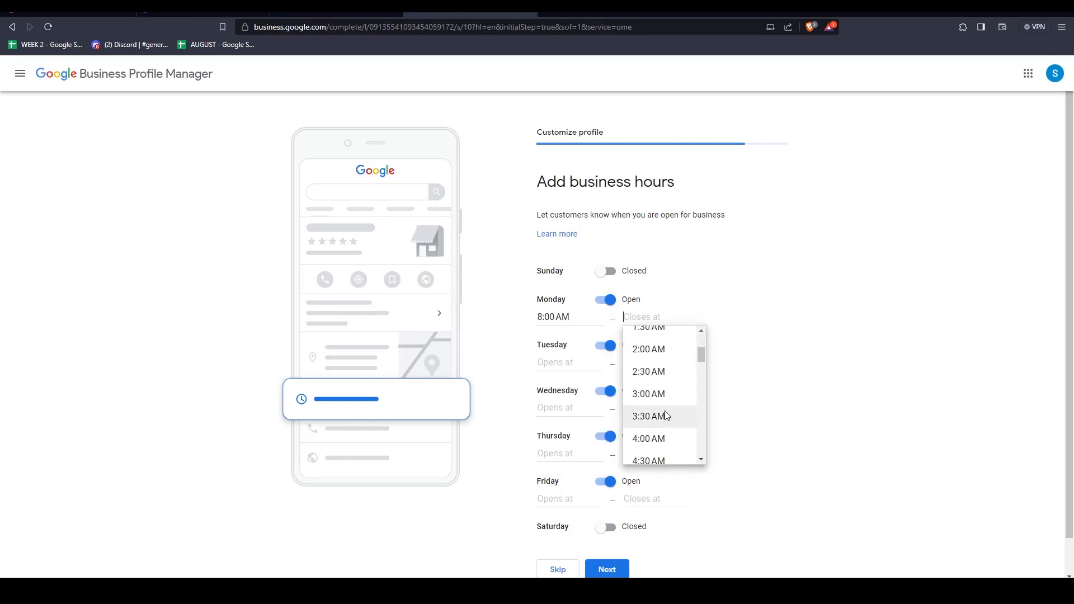
click(649, 360)
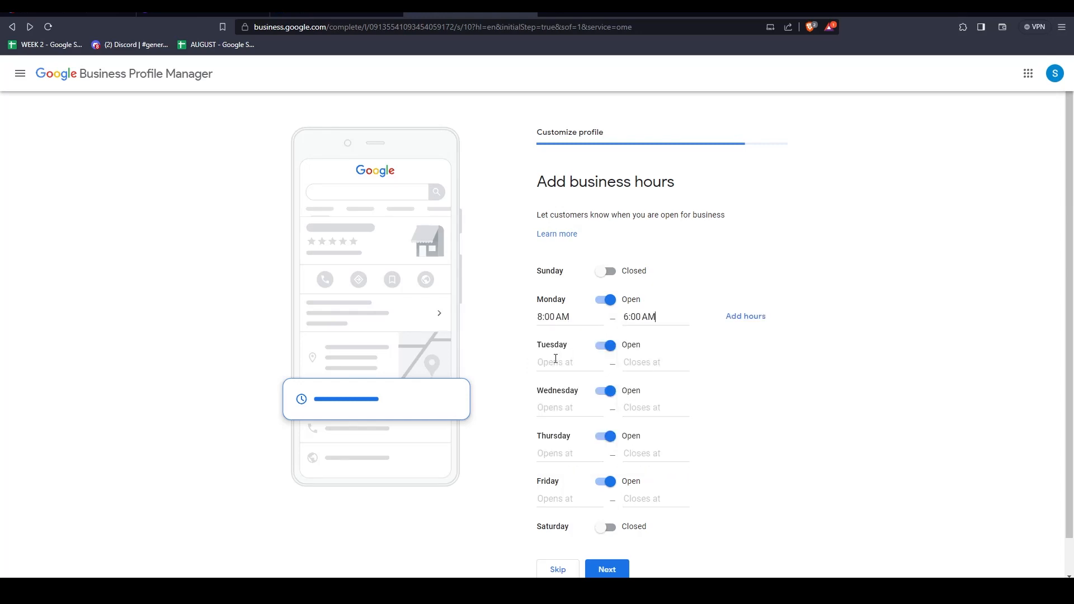
Set Tuesday's business hours to open at 8:00 AM and close at 6:00 AM.
click(556, 362)
scroll(578, 423, down, 4)
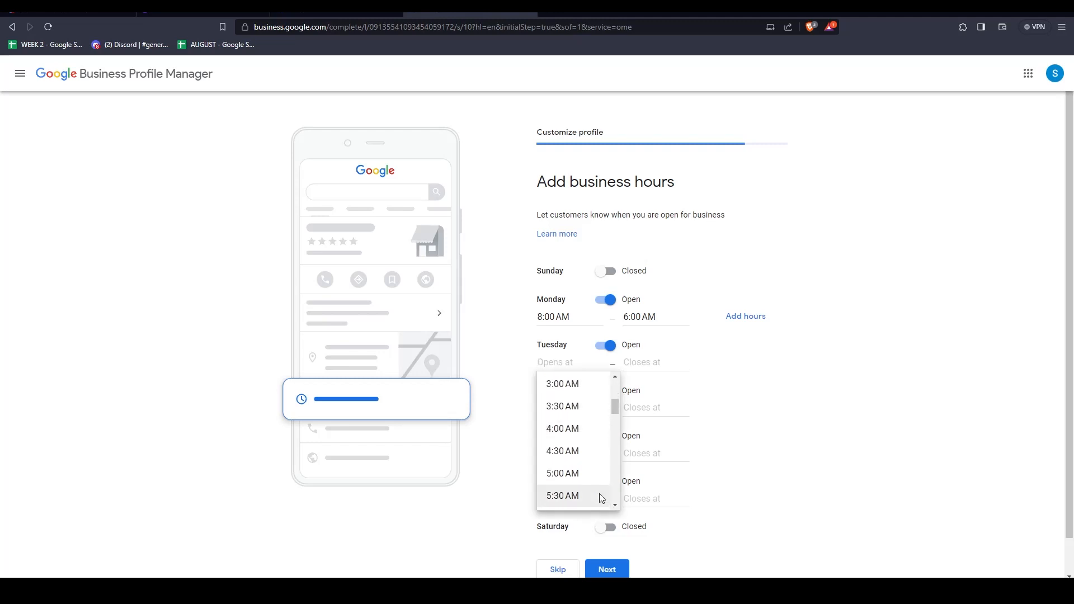
scroll(582, 459, down, 1)
click(564, 497)
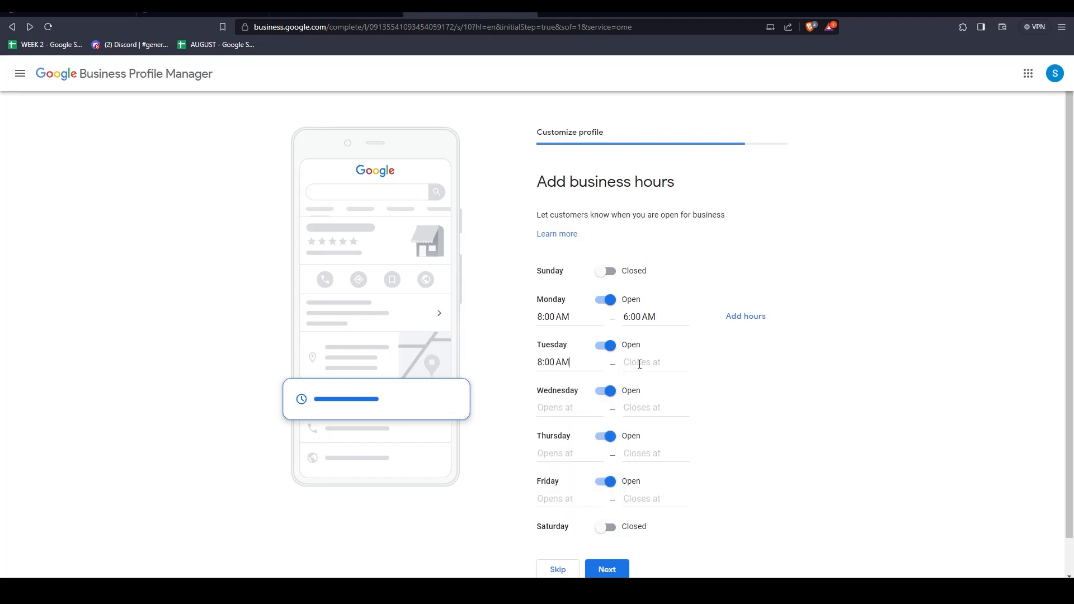
click(643, 361)
scroll(668, 472, down, 2)
scroll(668, 473, down, 2)
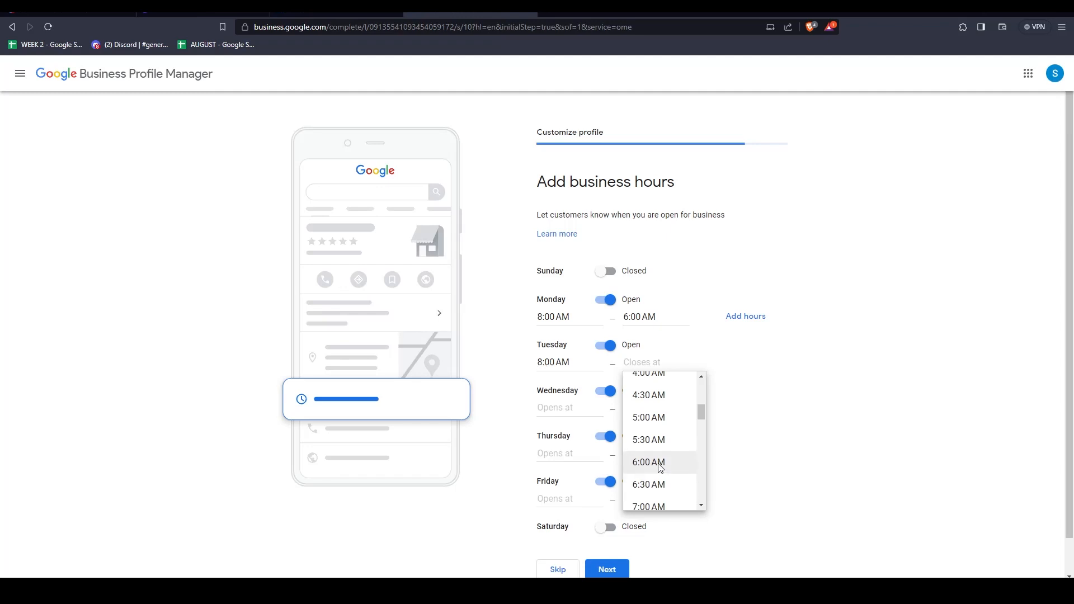
click(664, 472)
Skip adding business hours and skip the customer messaging setup.
scroll(660, 408, down, 1)
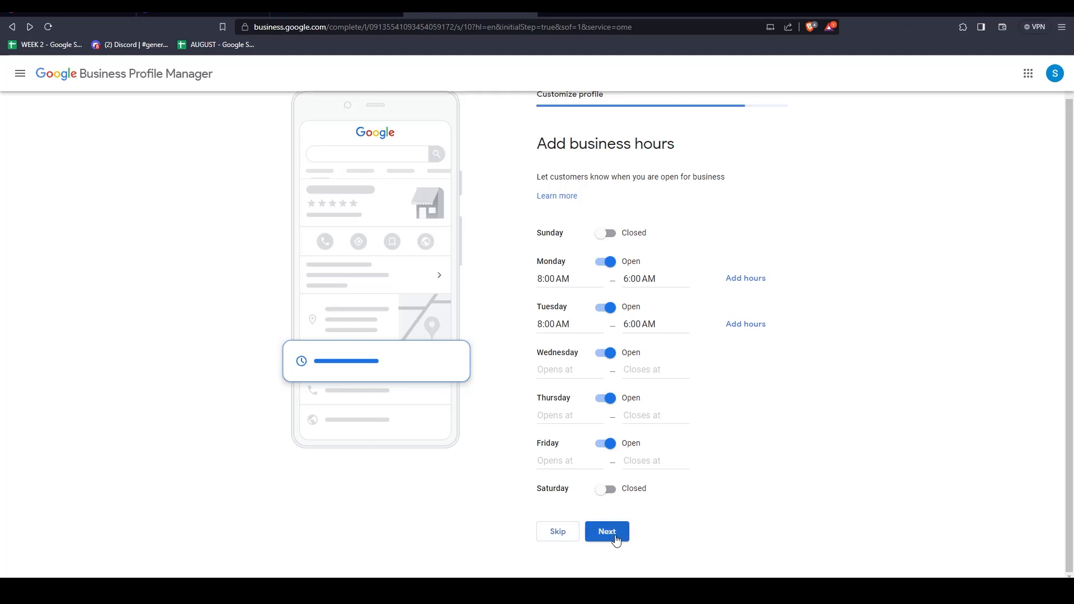
click(565, 534)
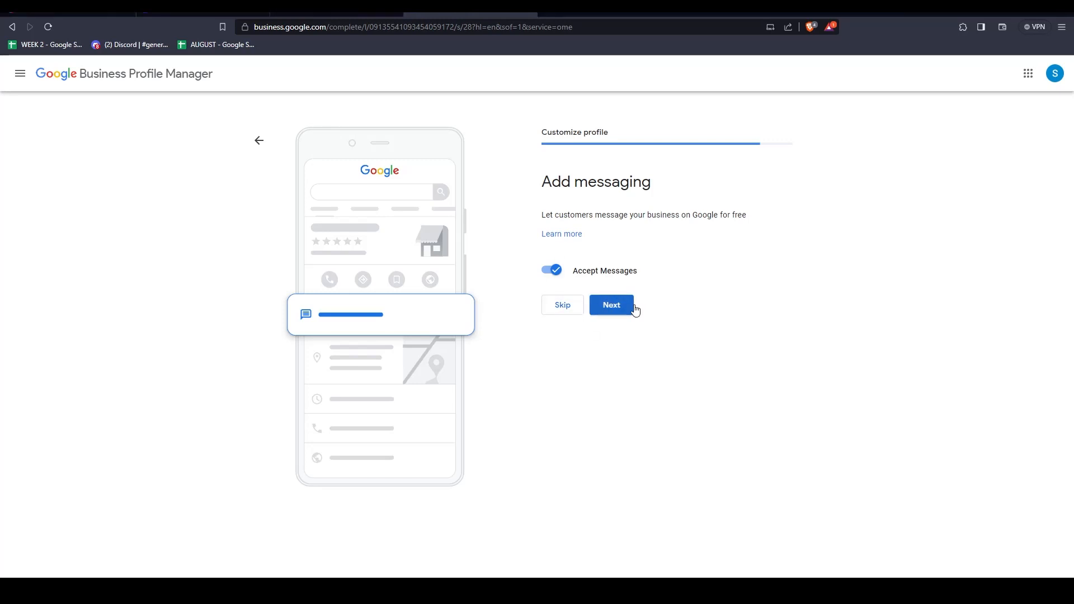
drag(545, 215, 714, 214)
click(797, 230)
click(553, 273)
click(554, 273)
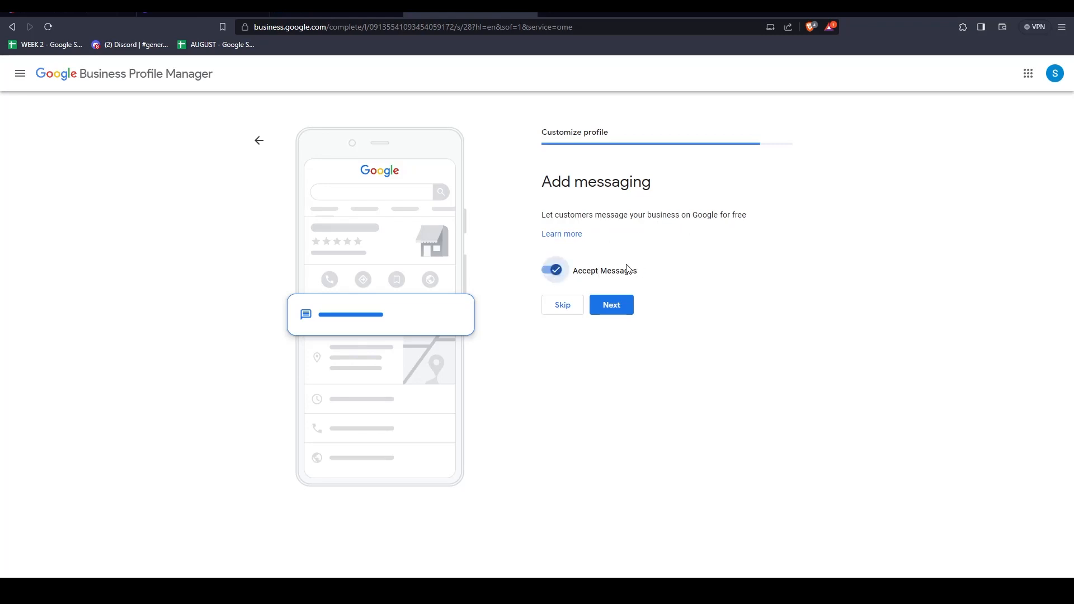
click(564, 307)
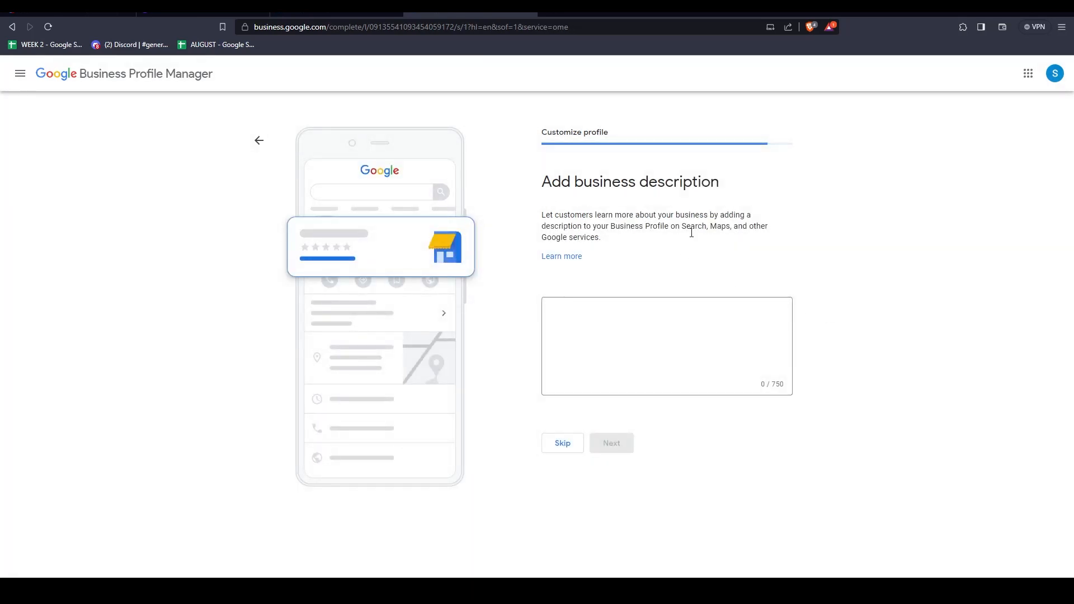
Enter the business description "It's an tutorial for how to YouTube videos." and continue.
click(630, 326)
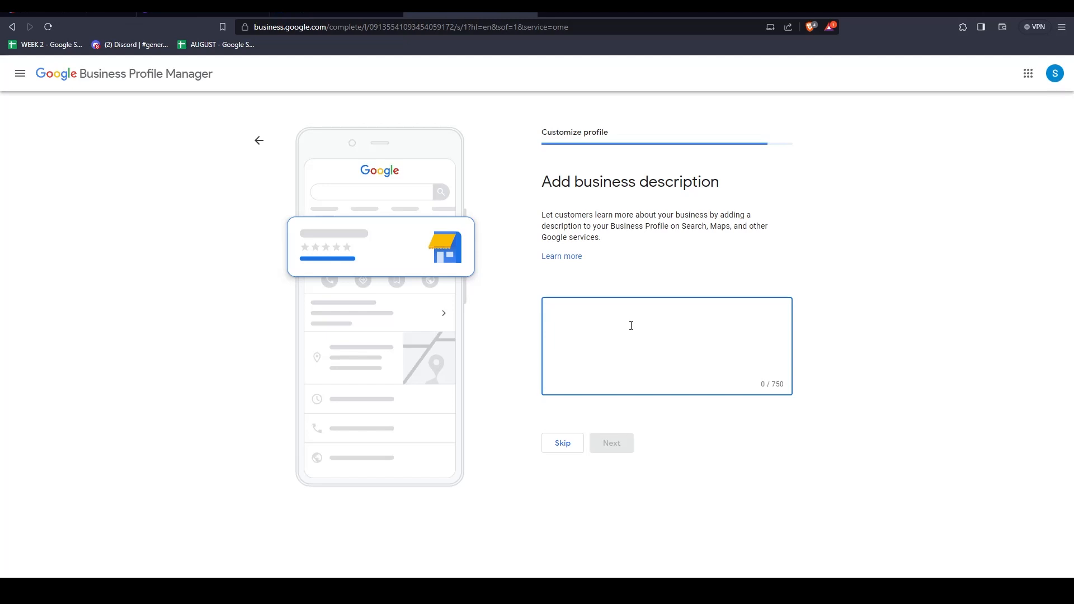
text(It)
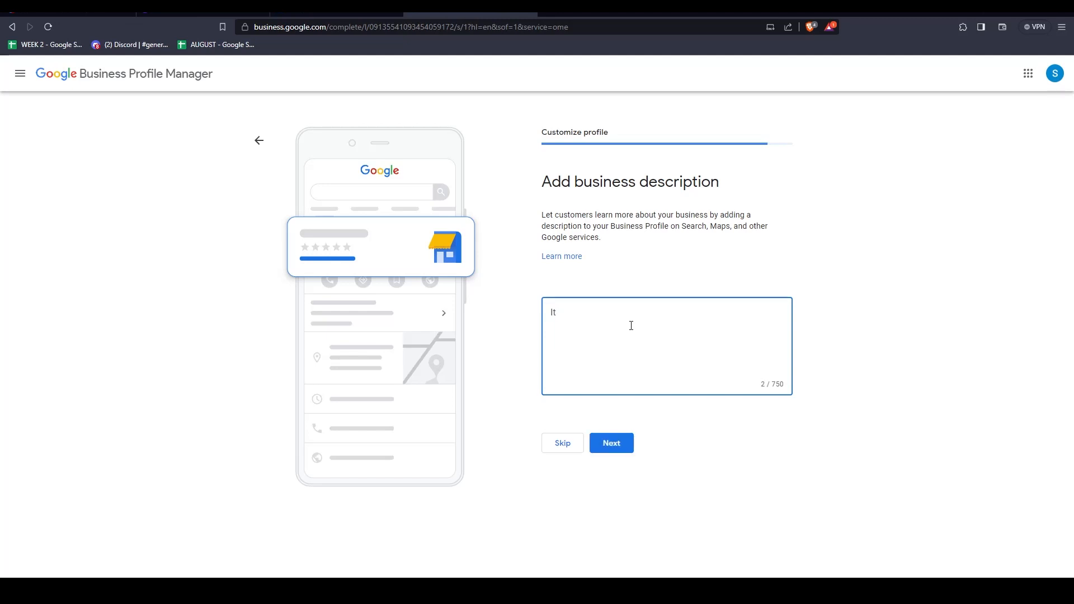
text('s an tutorial for how to youtube videos)
double_click(668, 313)
text(YouTube)
click(730, 315)
text(.)
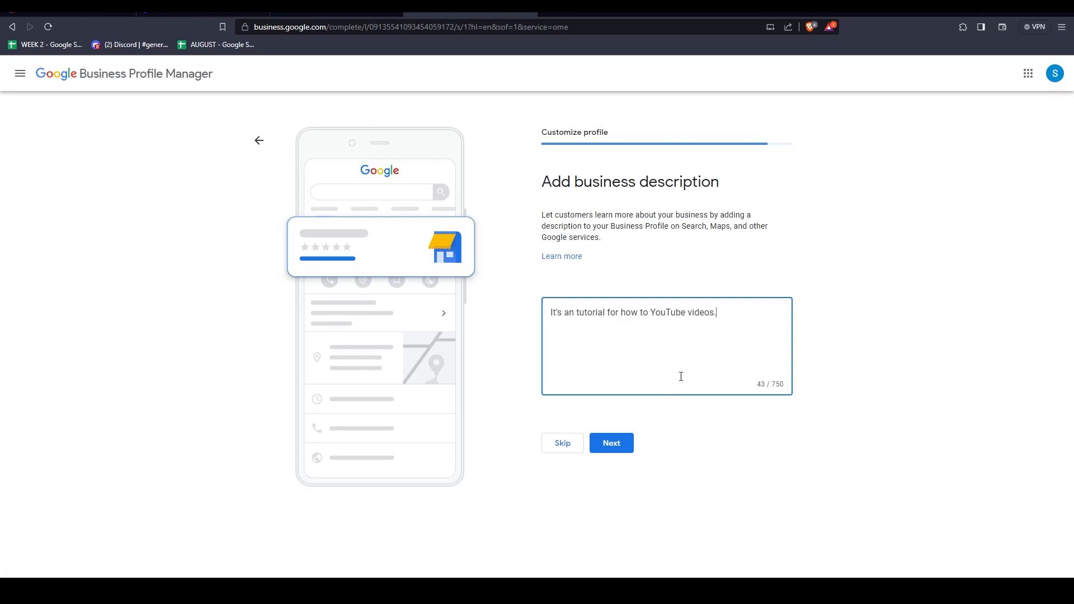
click(617, 452)
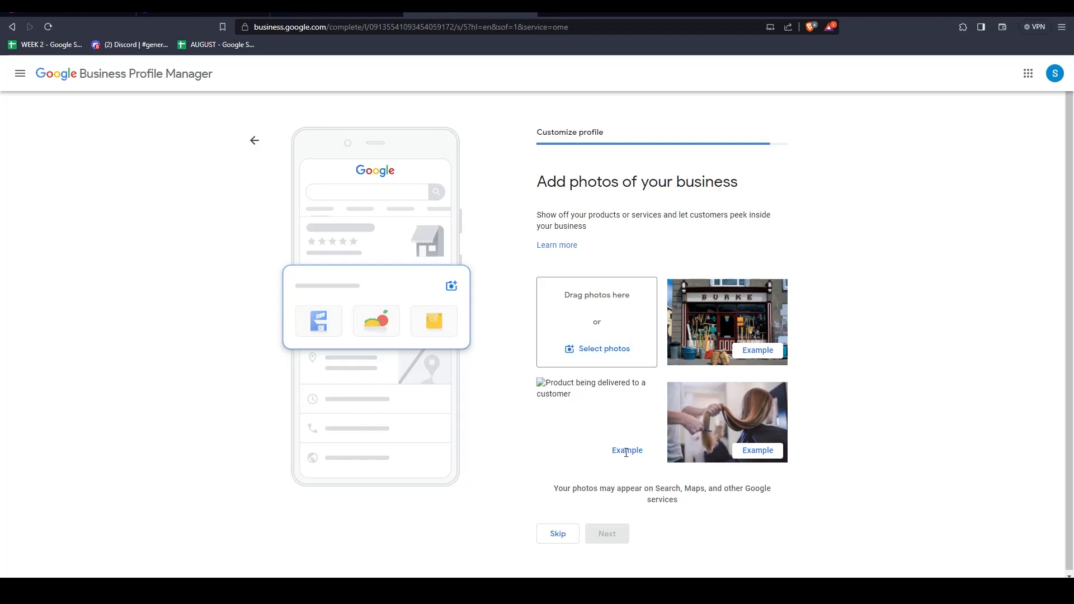
Add the QR code image as a business photo and continue.
click(596, 350)
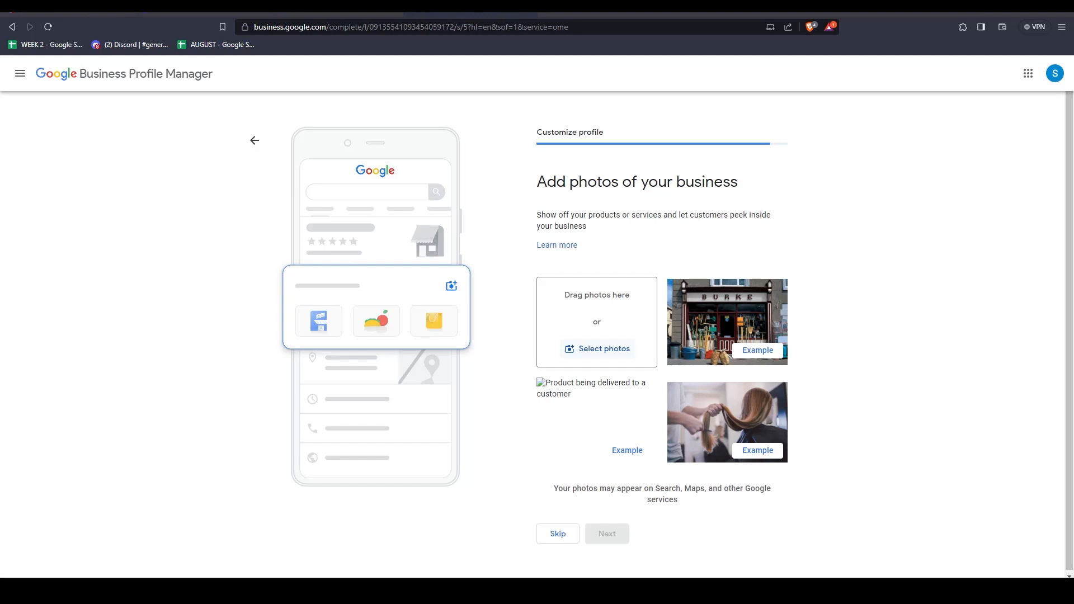
double_click(482, 117)
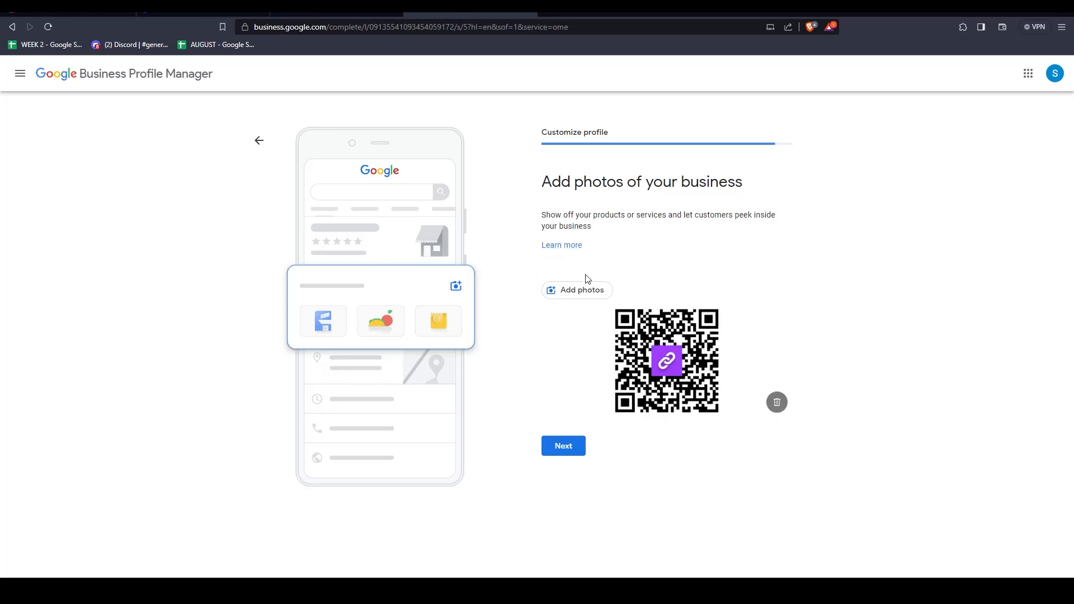
click(563, 447)
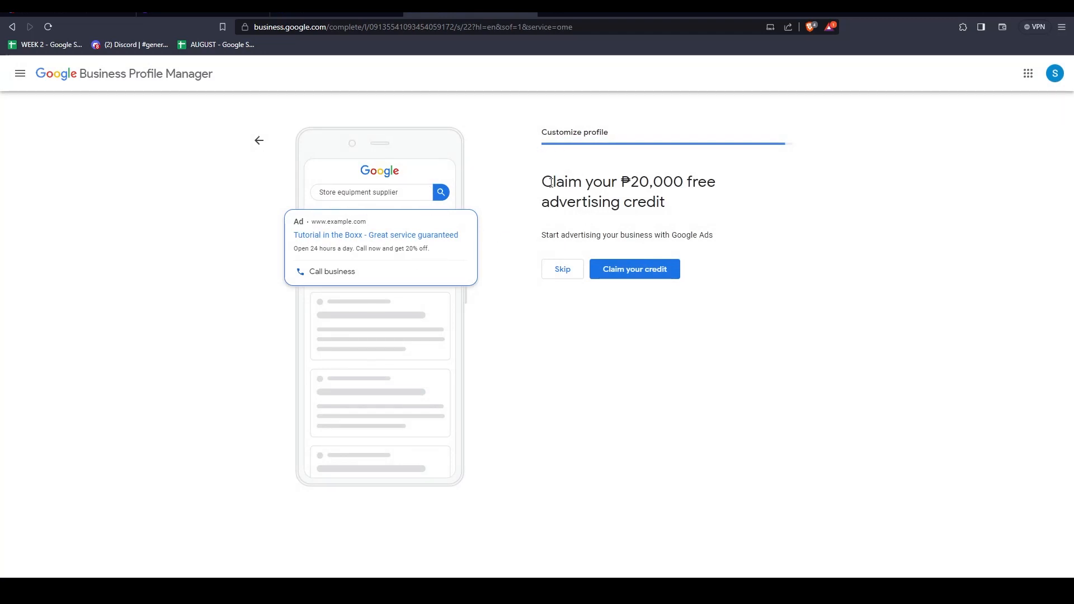
Skip the ₱20,000 advertising credit offer and continue past the notice about profile edits and verification.
drag(532, 182, 731, 189)
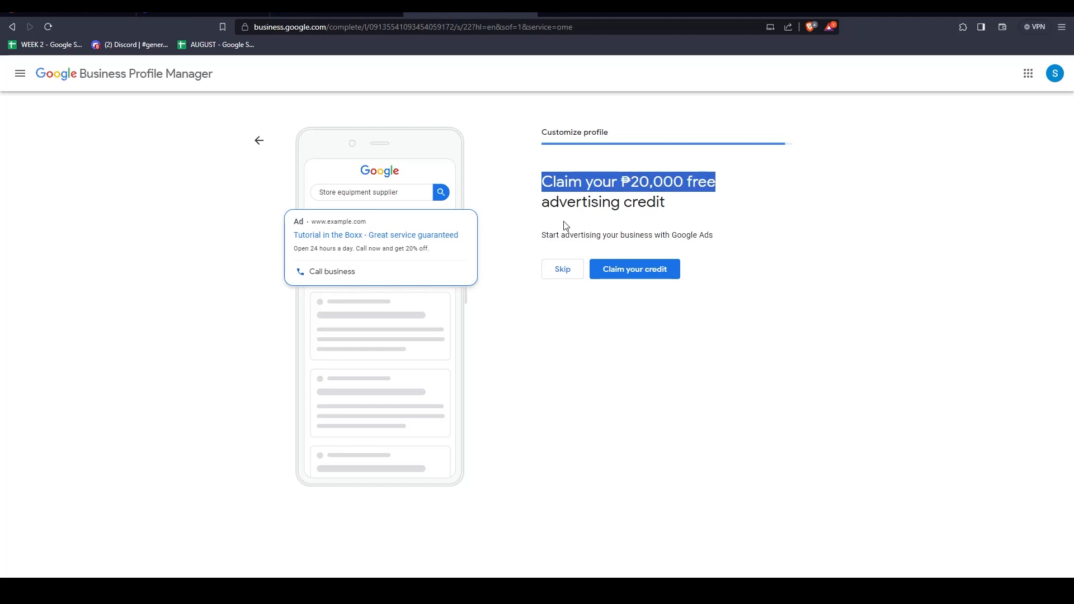
drag(541, 204, 686, 213)
click(575, 232)
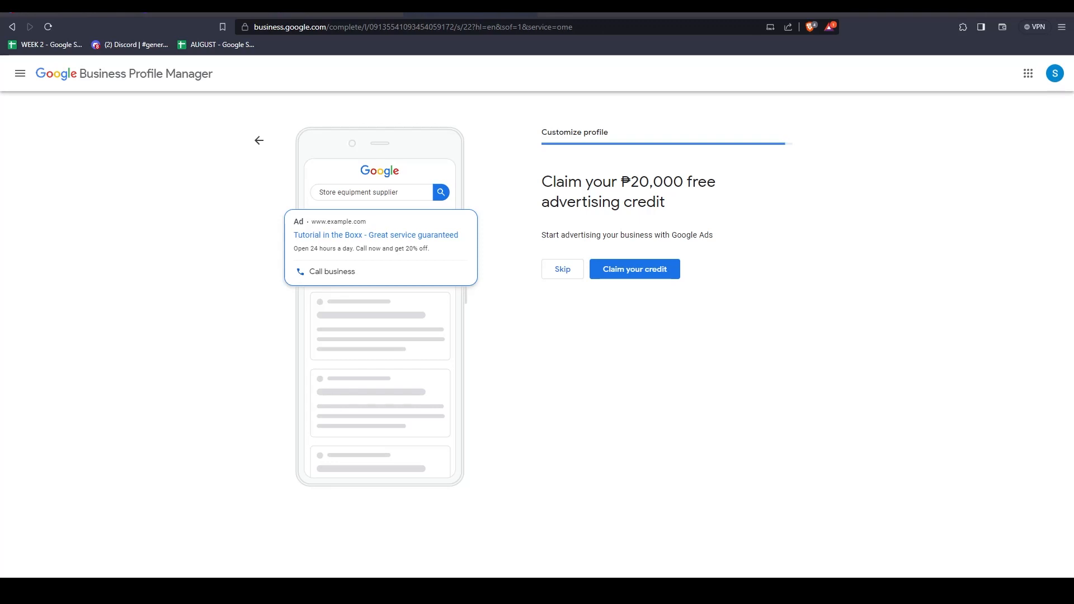
click(562, 267)
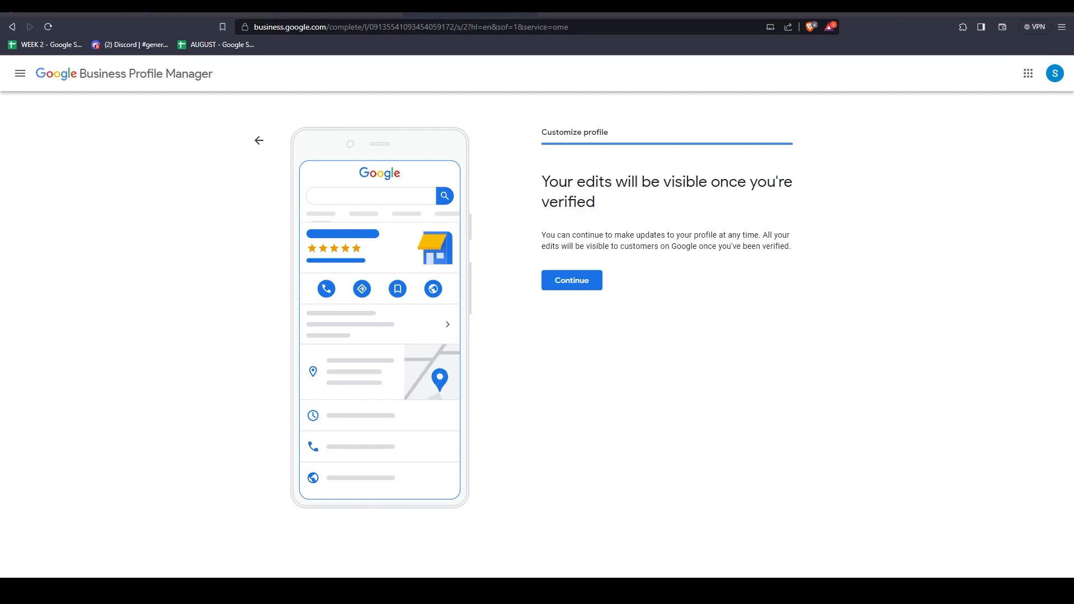
click(572, 280)
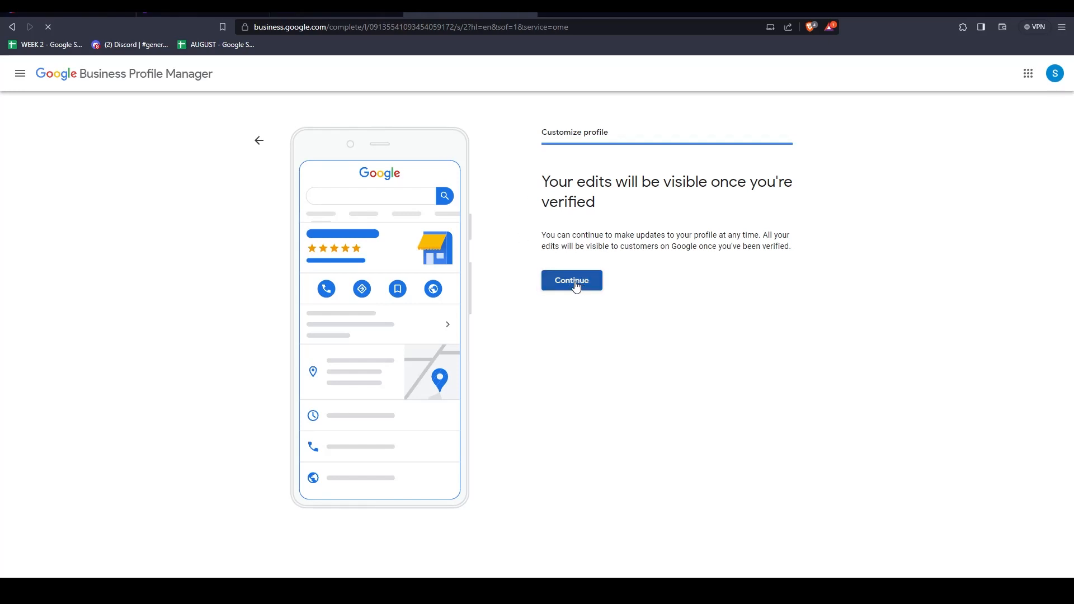